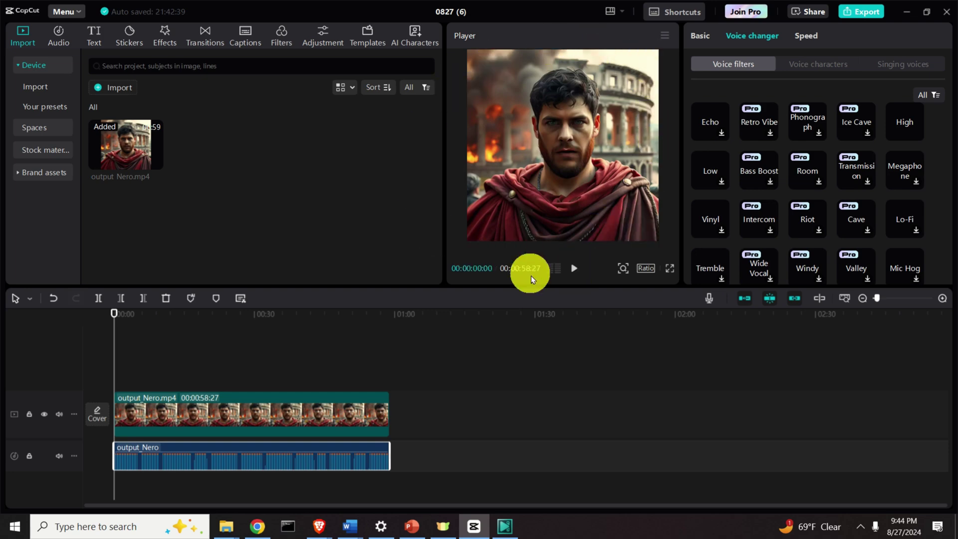
- Preview the Nero video, then rewind the preview to the start of the clip
click(573, 269)
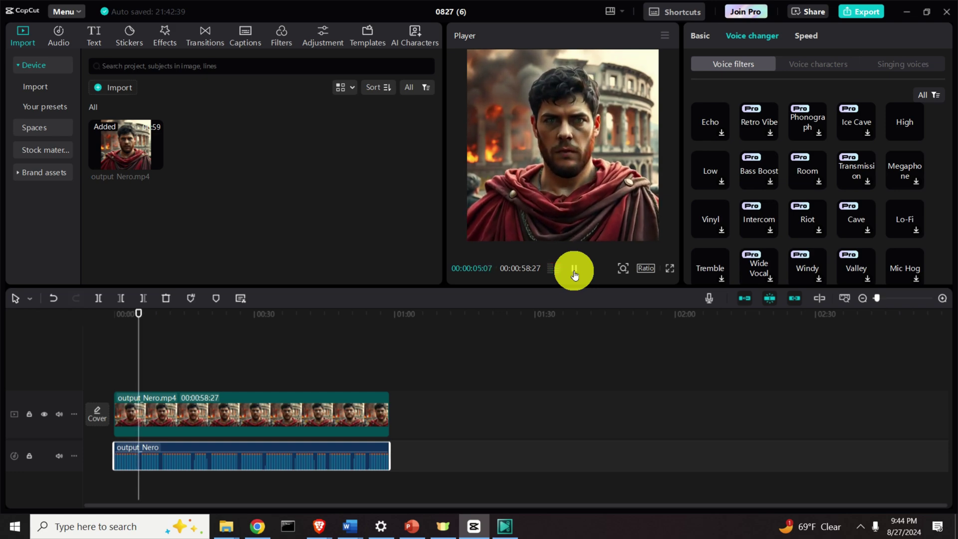
click(574, 272)
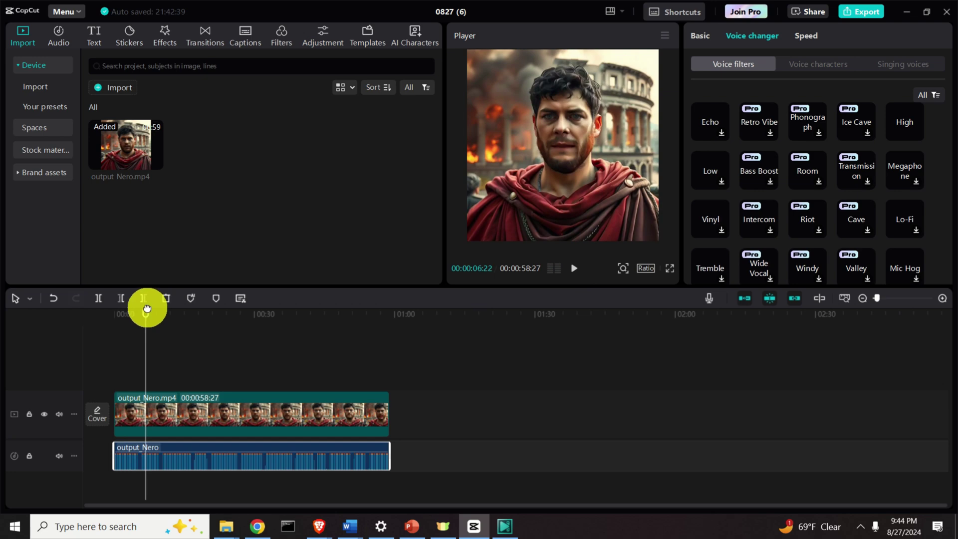
drag(145, 310, 110, 313)
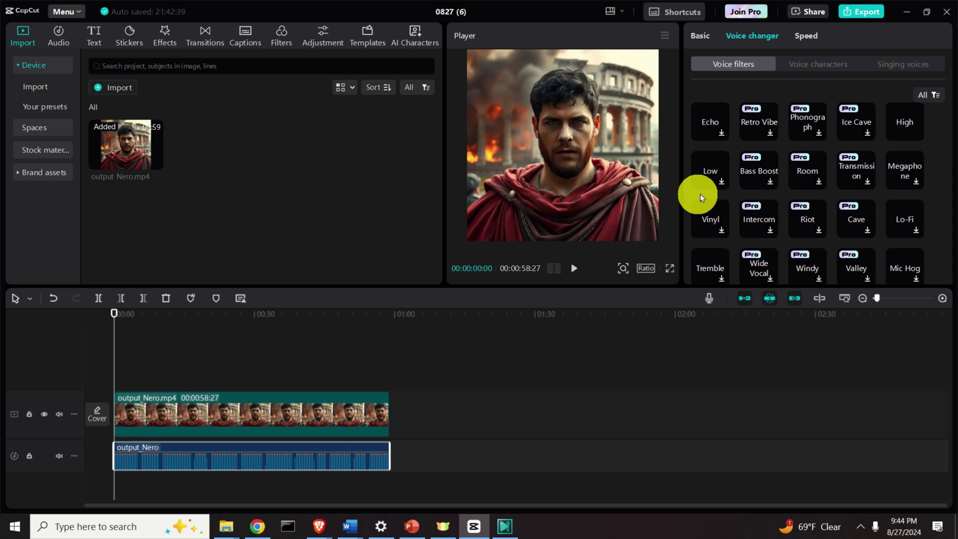
- Apply the High voice filter and set its pitch to 16, previewing the result
click(906, 123)
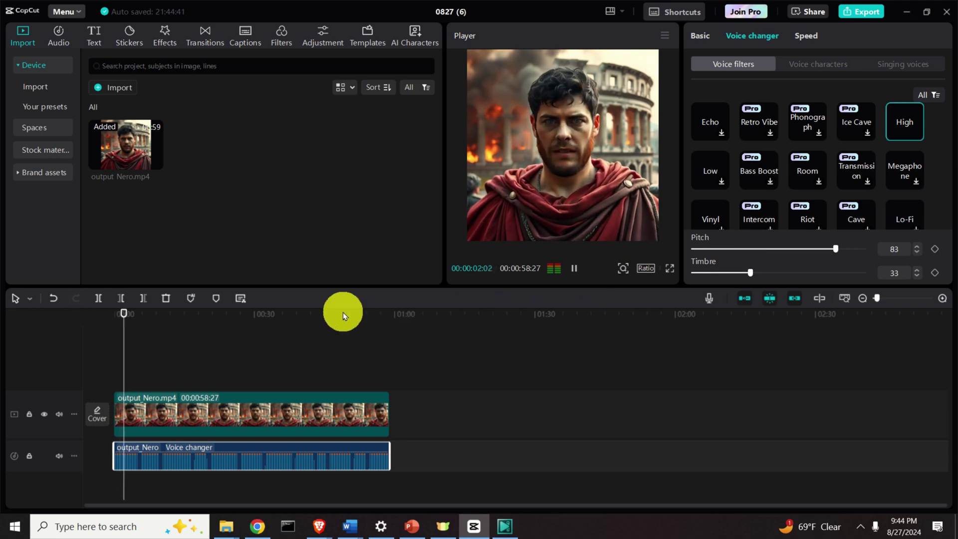
click(574, 269)
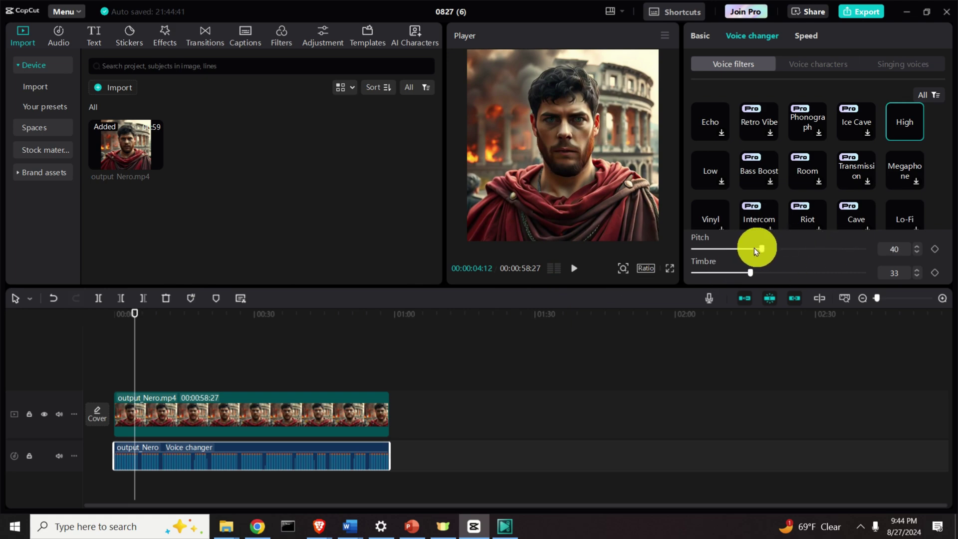
mouse_move(740, 248)
mouse_down()
mouse_move(762, 246)
mouse_move(737, 248)
mouse_up()
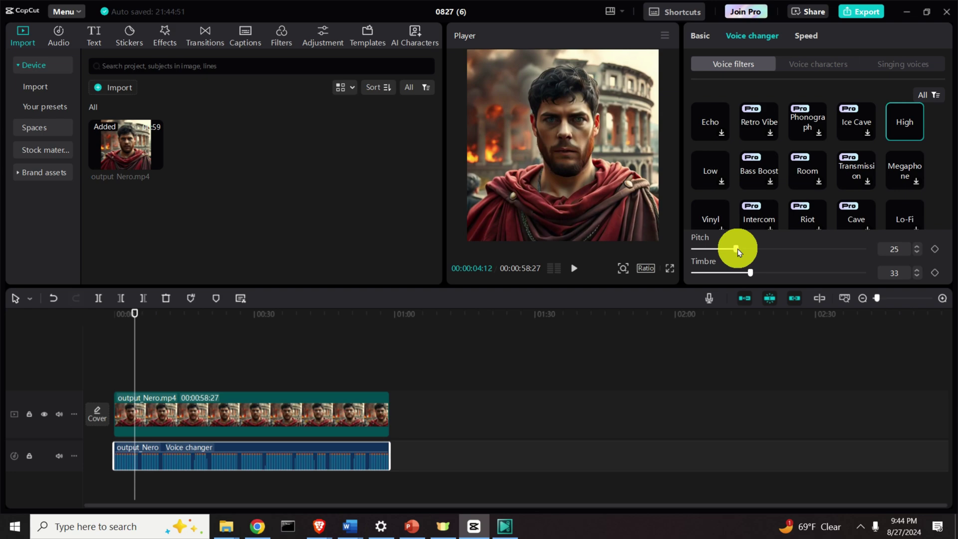
click(570, 270)
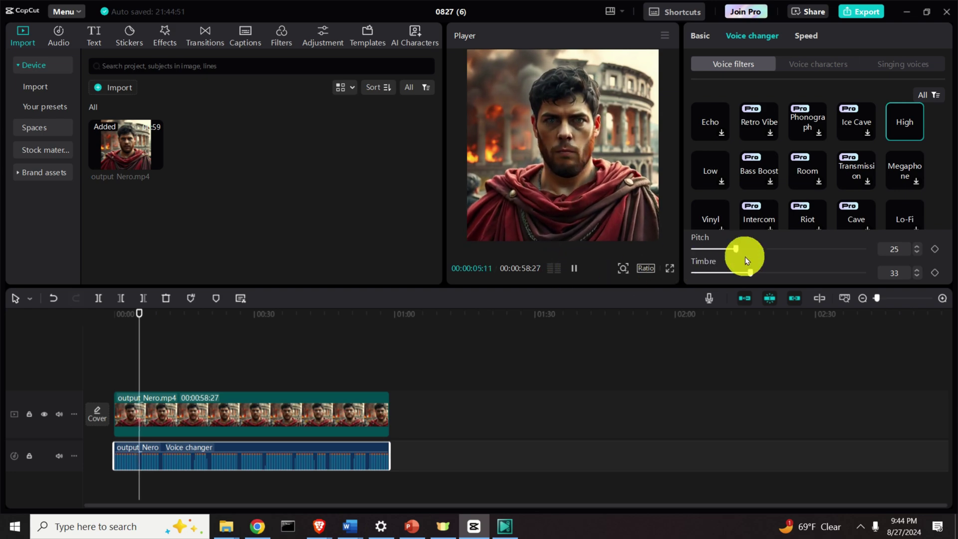
mouse_move(737, 250)
mouse_down()
mouse_move(834, 247)
mouse_move(722, 248)
mouse_up()
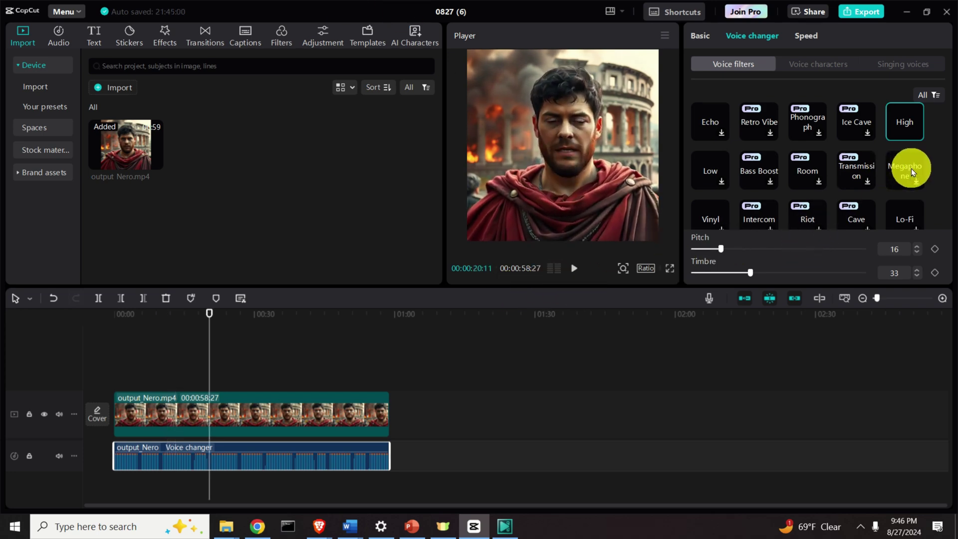
- Switch the voice filter to Megaphone at strength 100 and listen to the preview
click(911, 172)
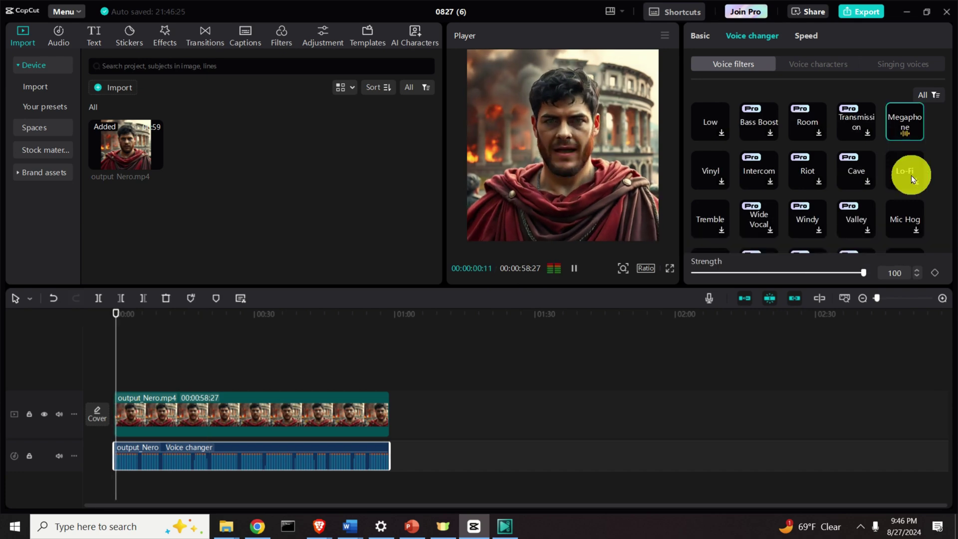
click(573, 270)
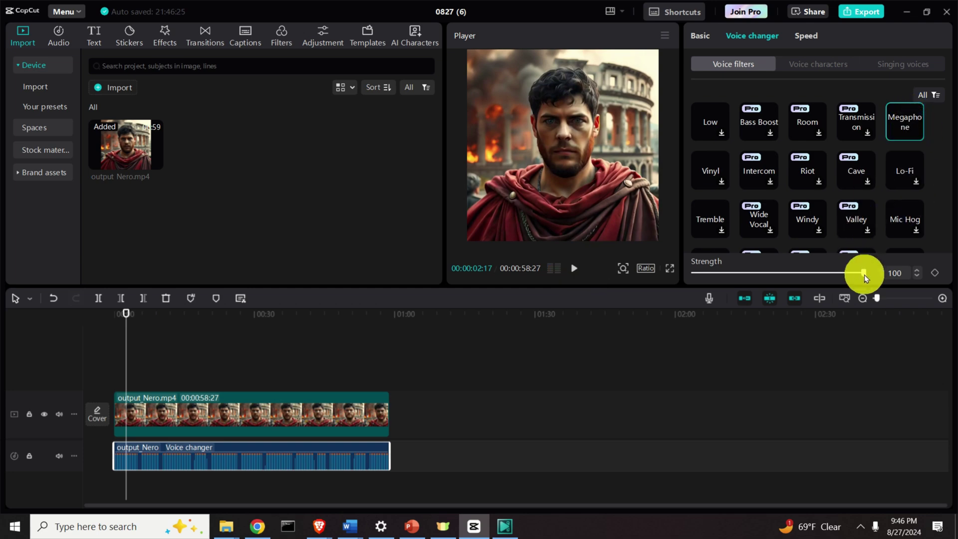
click(574, 268)
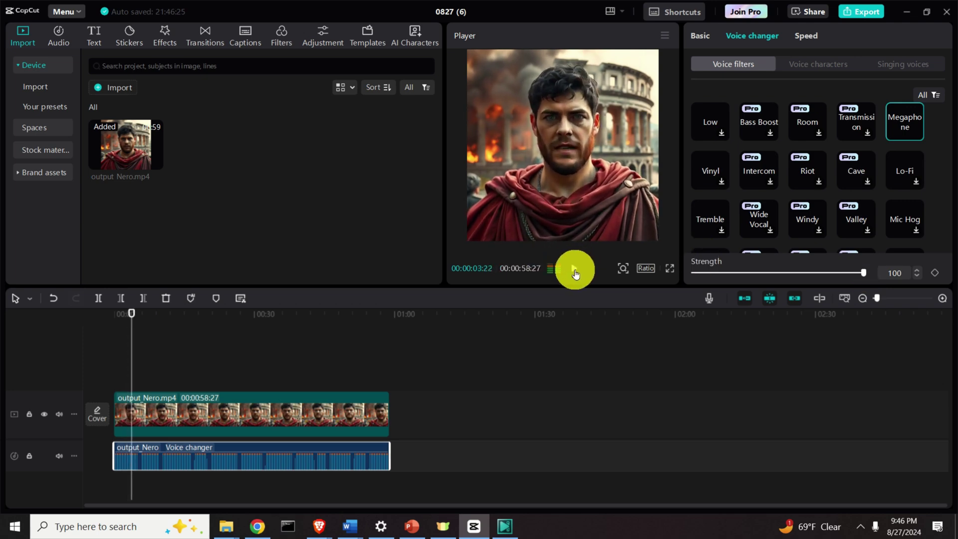
click(574, 272)
- Try the Tremble filter, then switch to Deep with pitch 83 and timbre 100
click(711, 225)
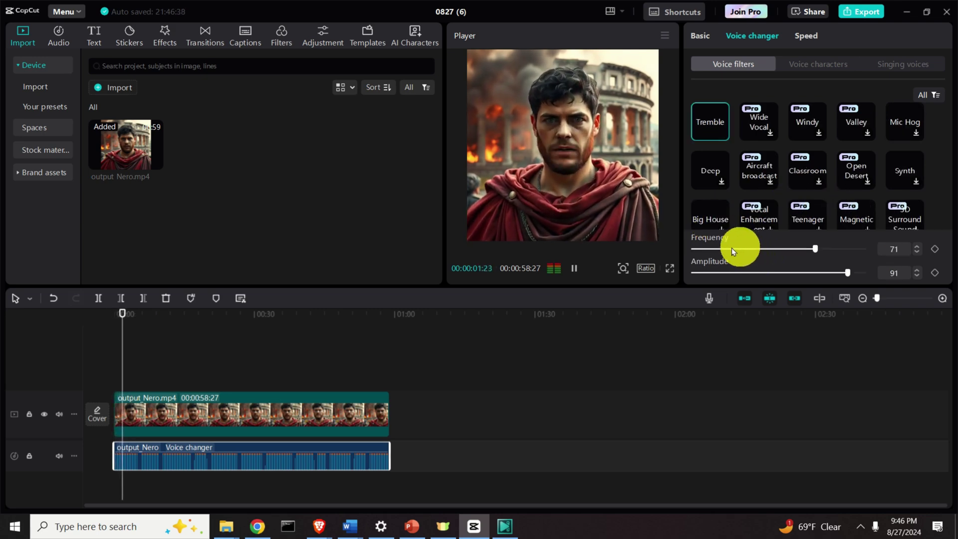
click(575, 269)
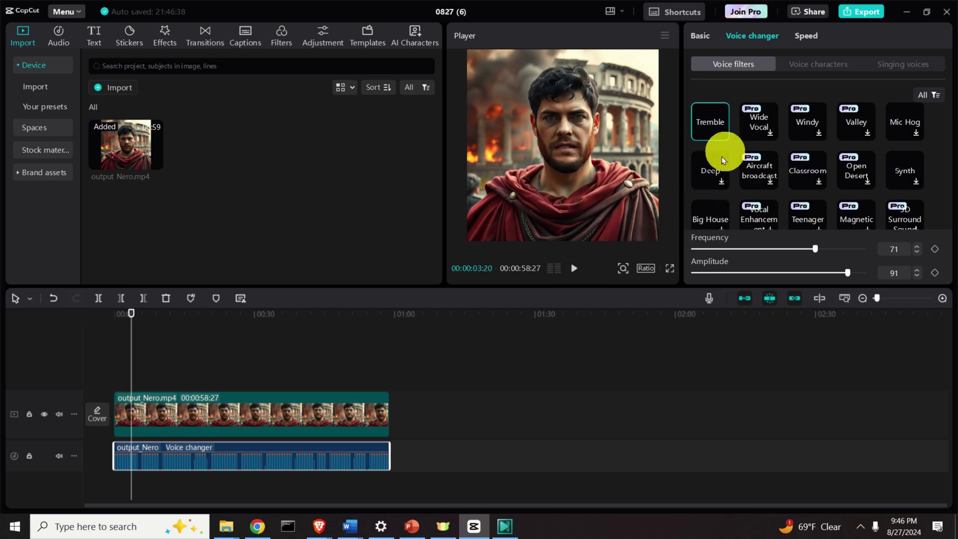
click(713, 173)
scroll(712, 174, down, 1)
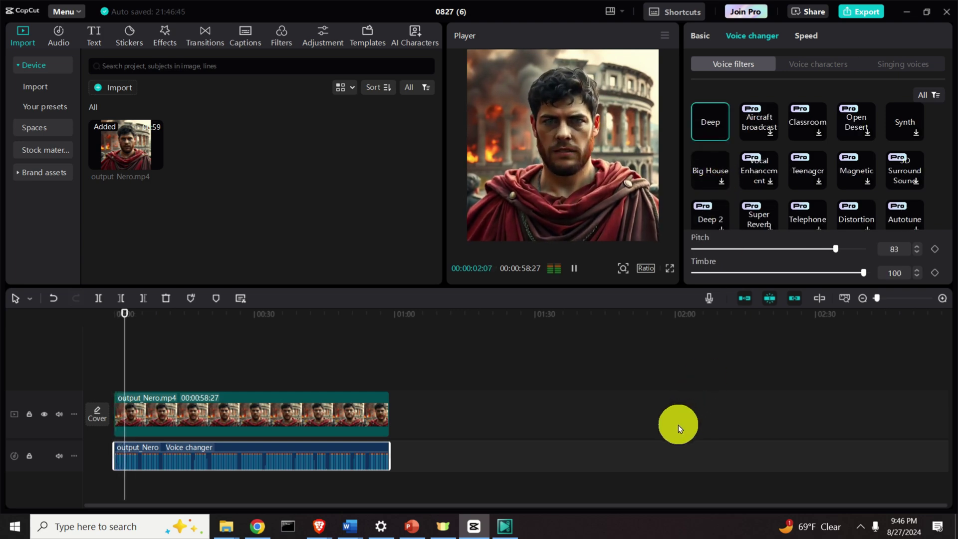
click(573, 268)
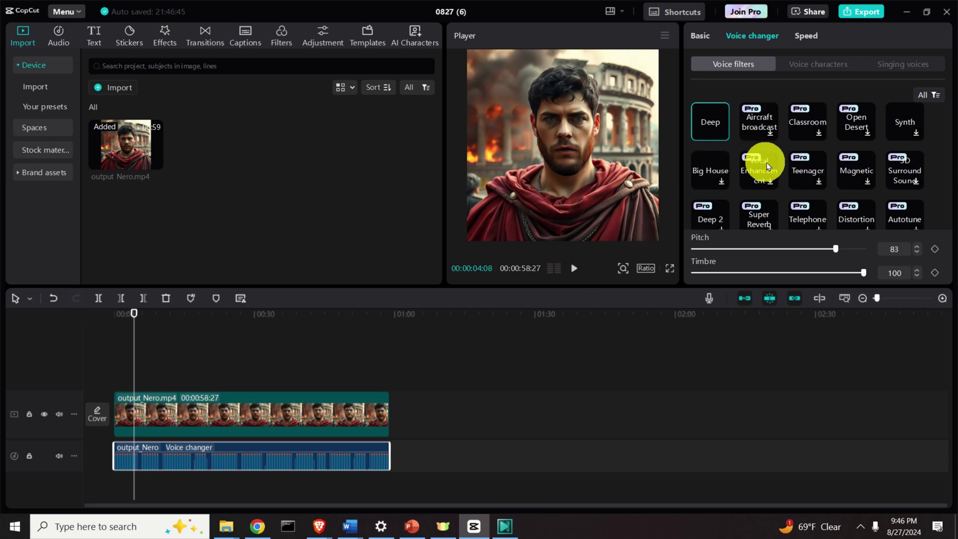
scroll(773, 167, down, 2)
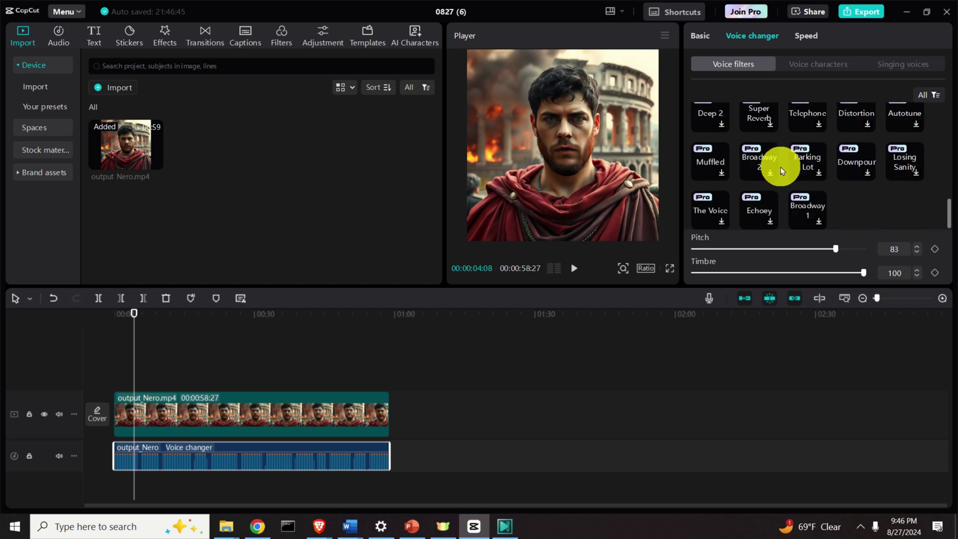
scroll(808, 196, up, 3)
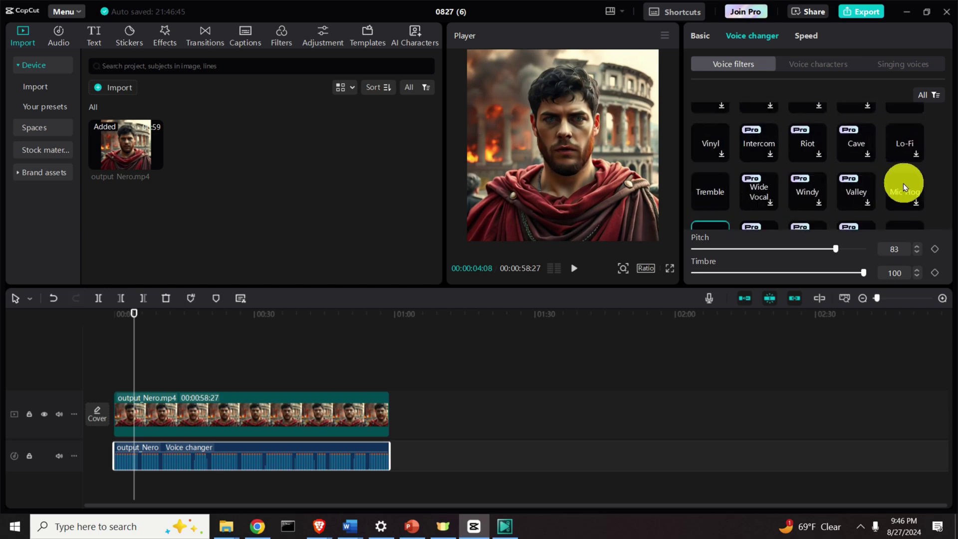
scroll(903, 183, down, 1)
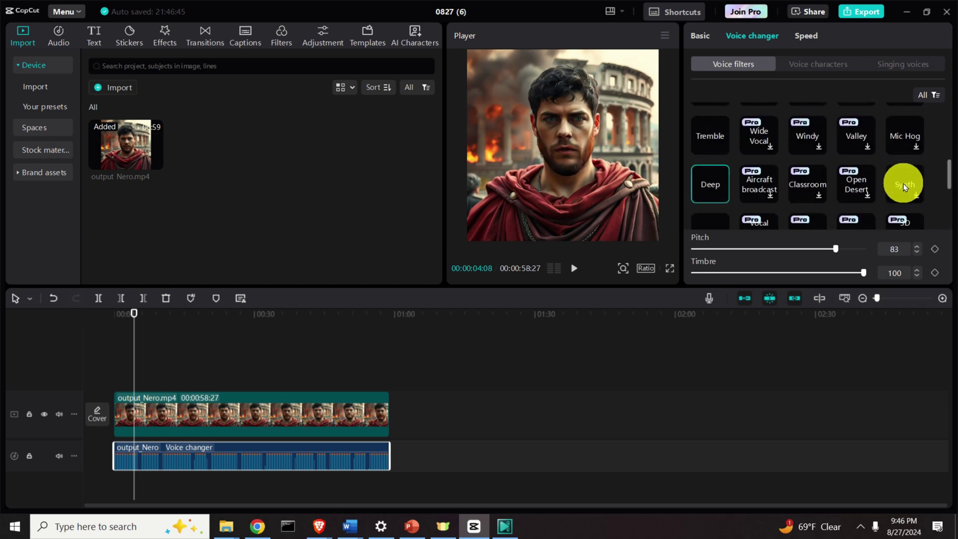
- Apply the Mic Hog filter with strength 80 and room size 47, previewing the result
click(907, 138)
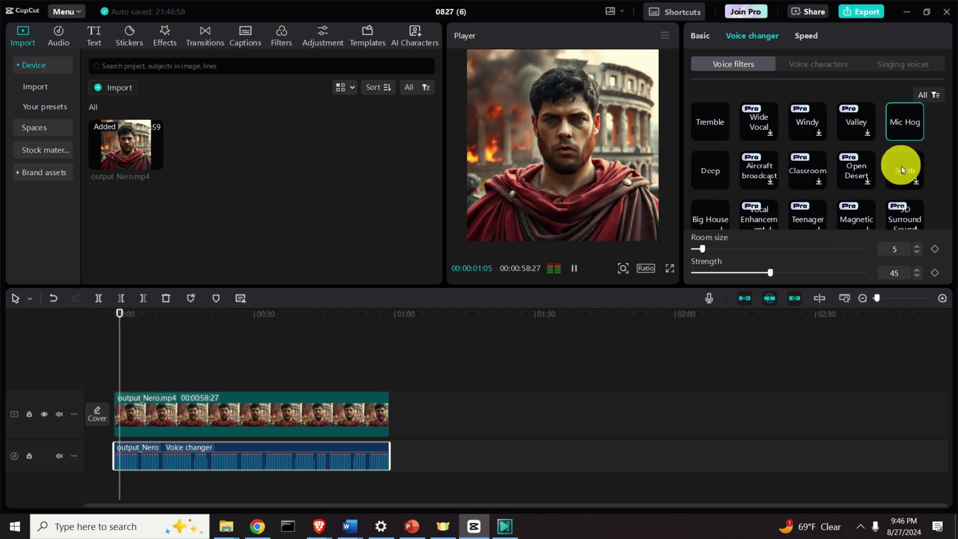
drag(770, 272, 830, 277)
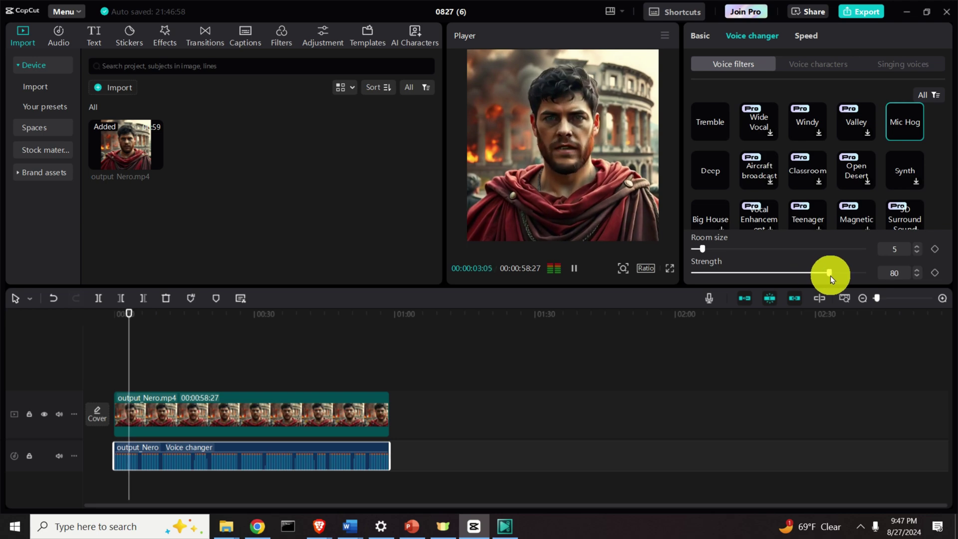
drag(701, 249, 793, 252)
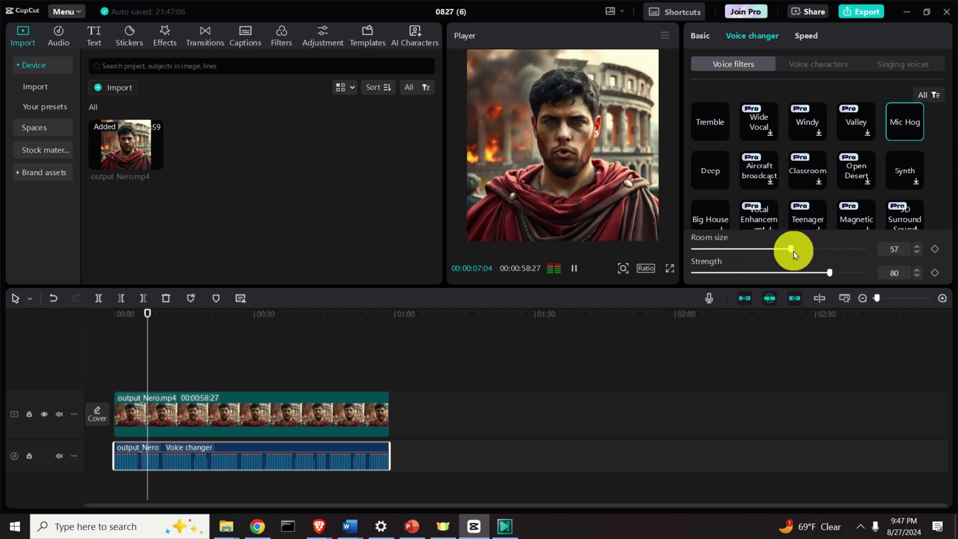
click(573, 269)
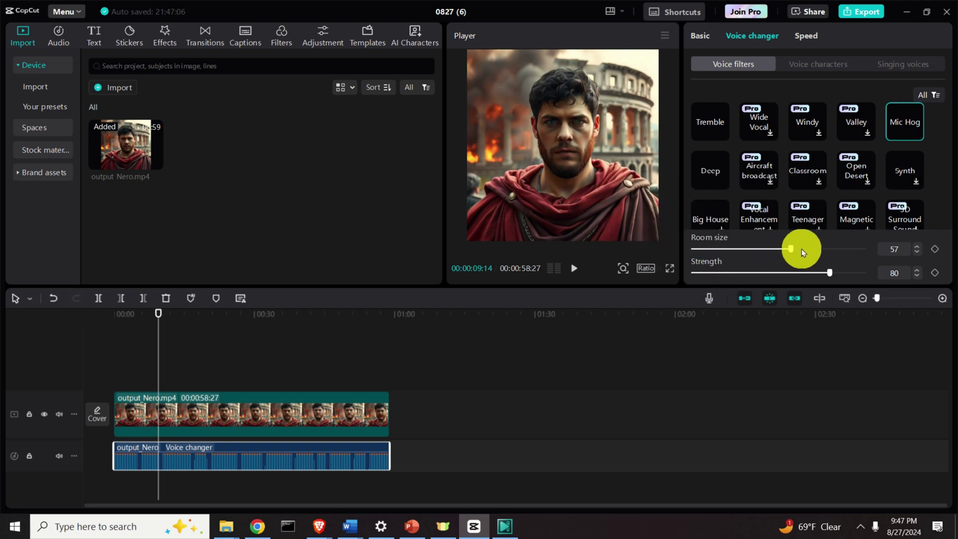
drag(794, 248, 773, 249)
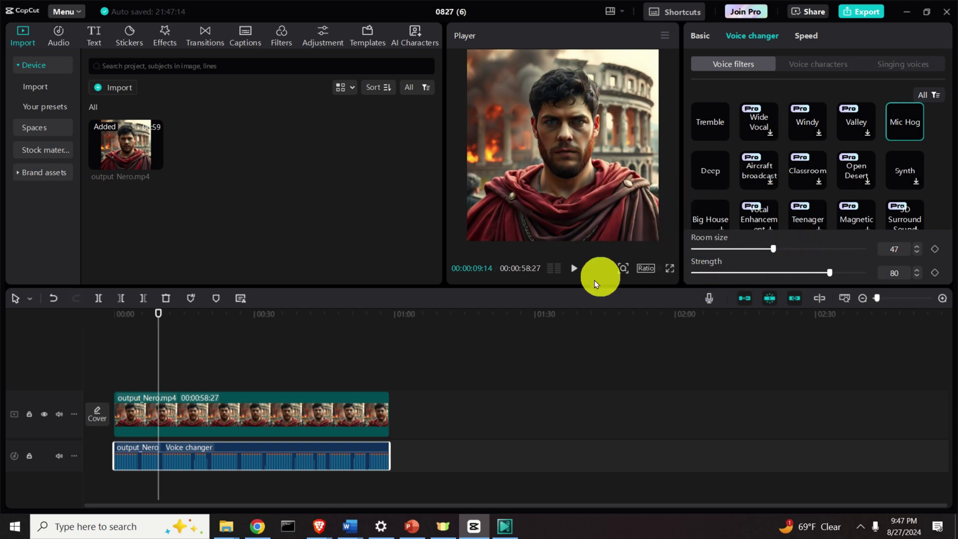
click(571, 275)
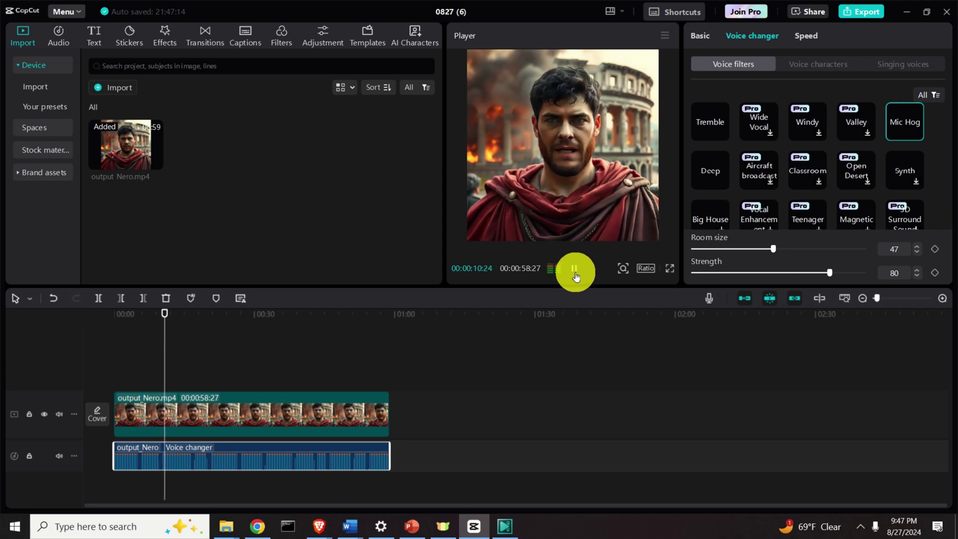
click(574, 272)
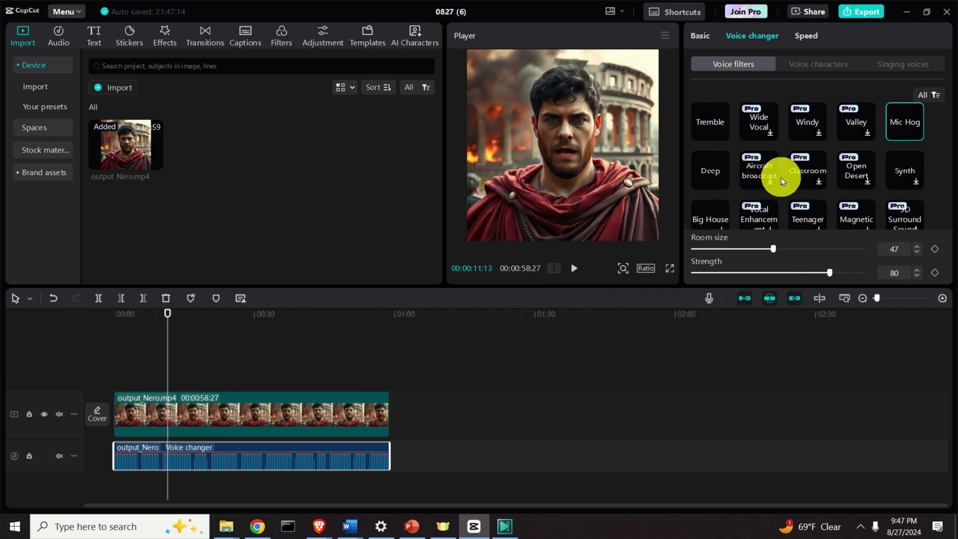
- Switch the voice filter to Synth and pause its preview
click(907, 178)
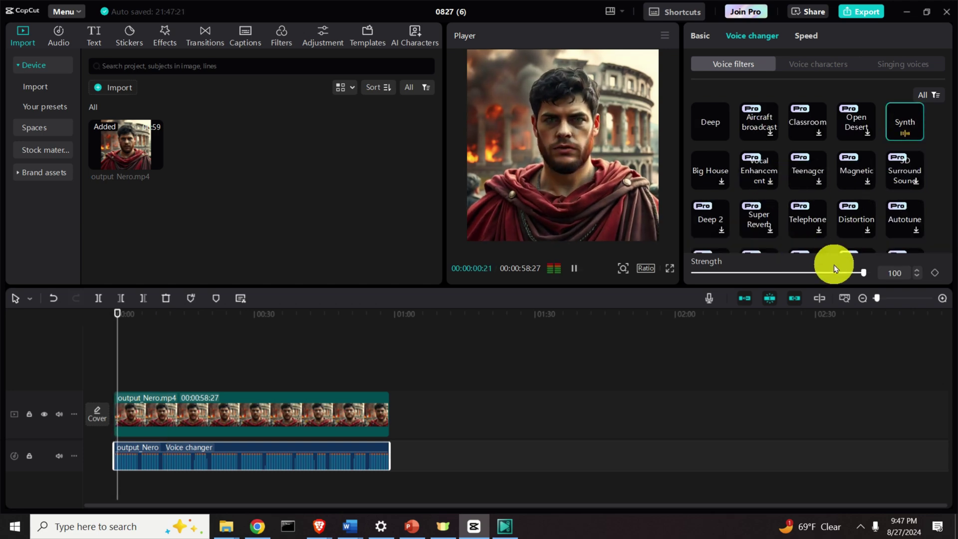
click(574, 271)
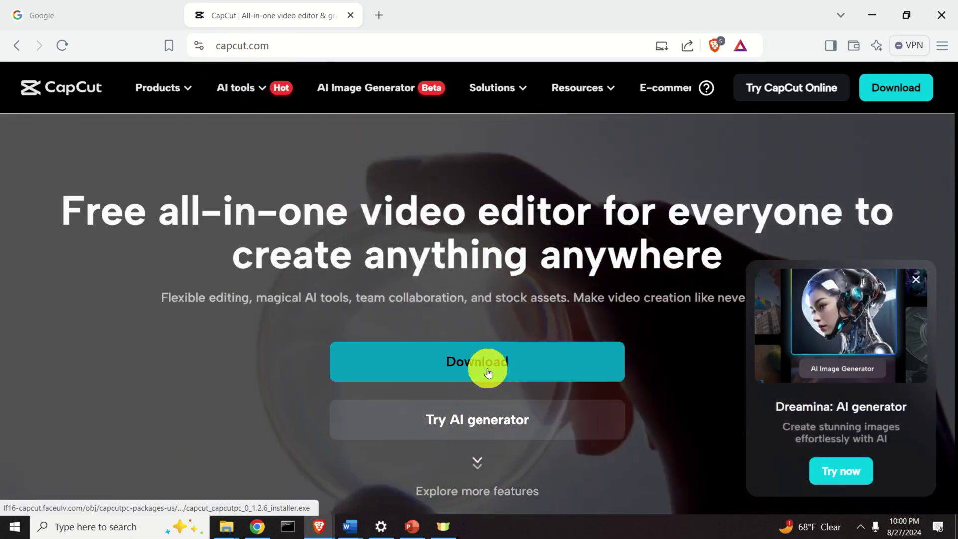
- Download the CapCut installer into Downloads, check it in its folder, then close the folder
click(488, 369)
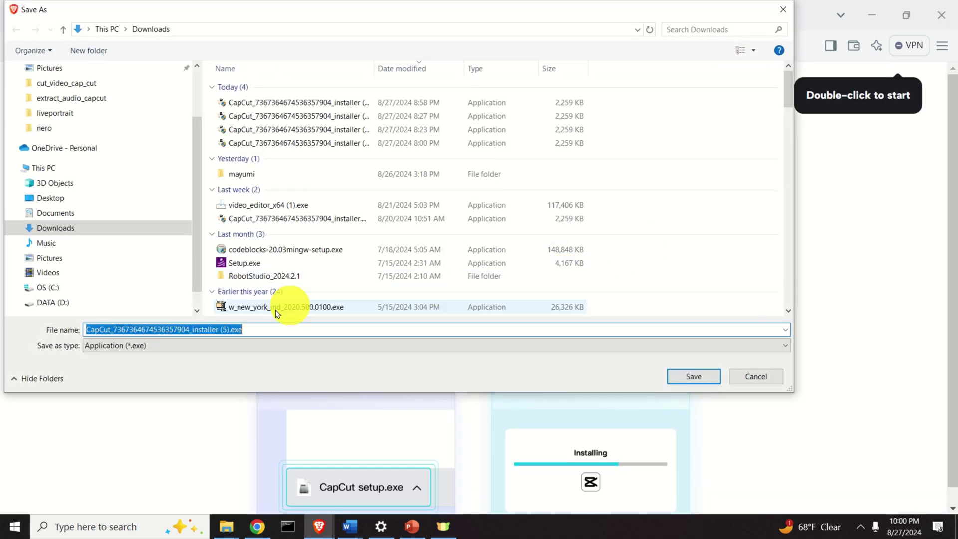
click(699, 383)
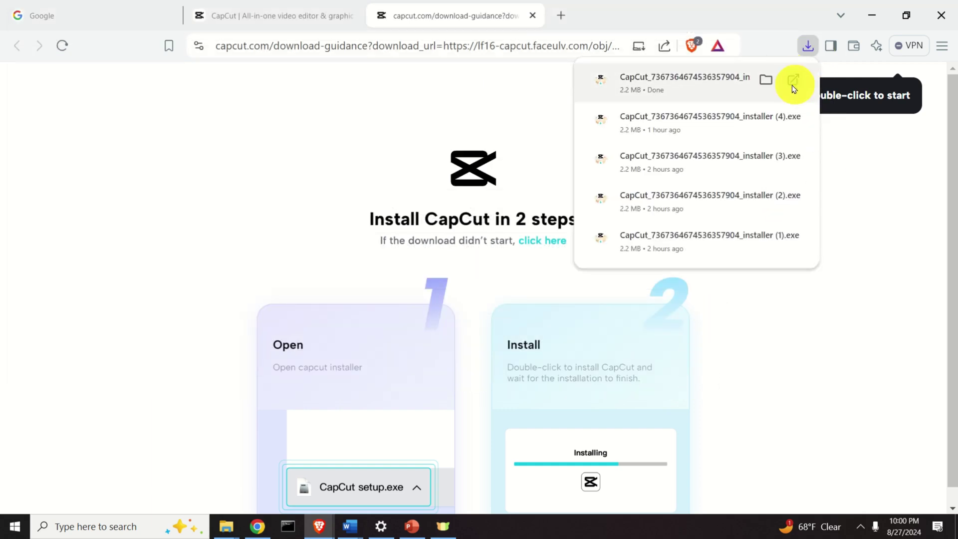
click(766, 81)
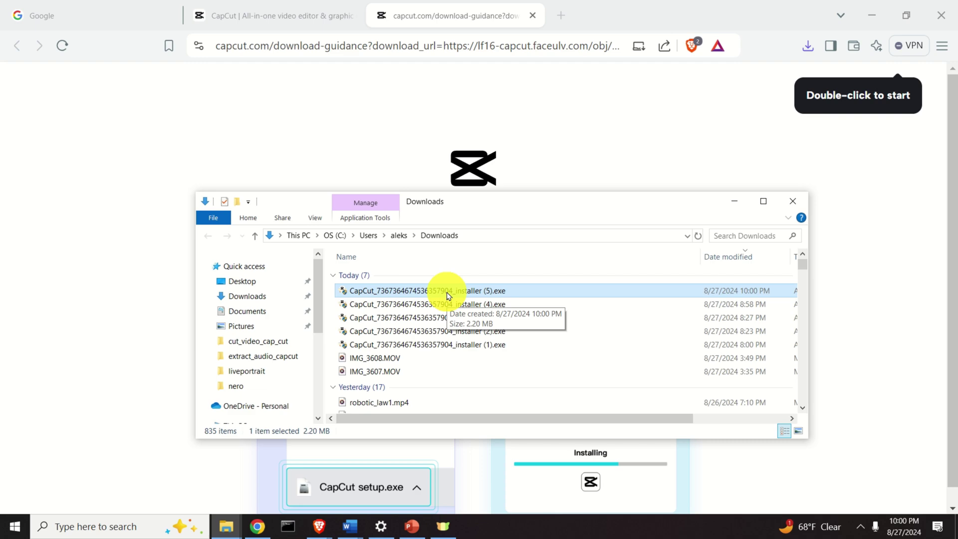
click(792, 200)
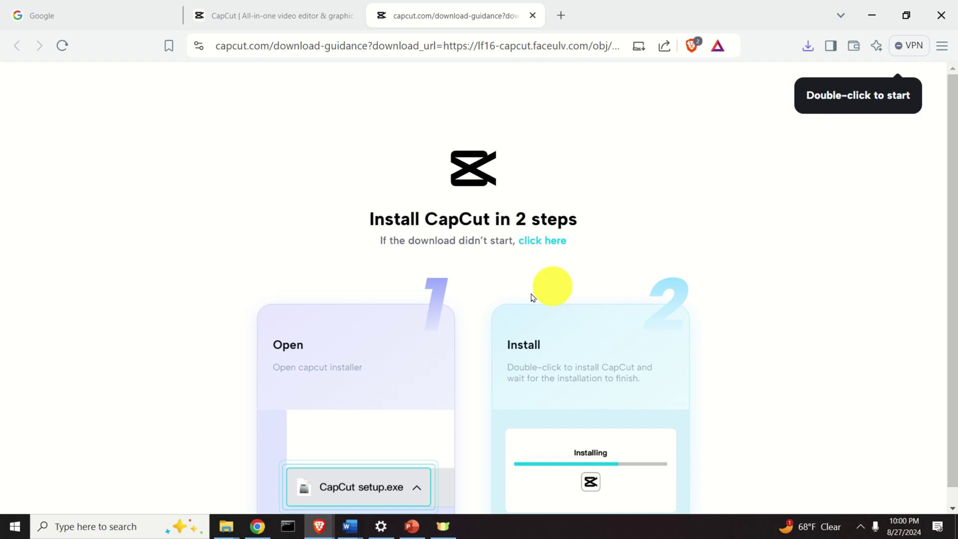
- Launch CapCut via a Windows search for 'cap', create a new empty project, and start a media import
click(7, 528)
text(cap)
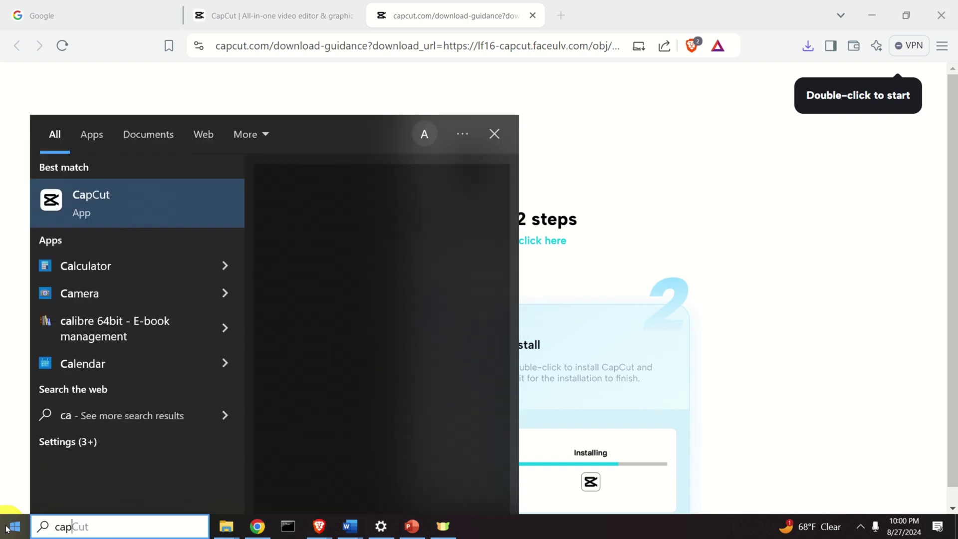
click(383, 225)
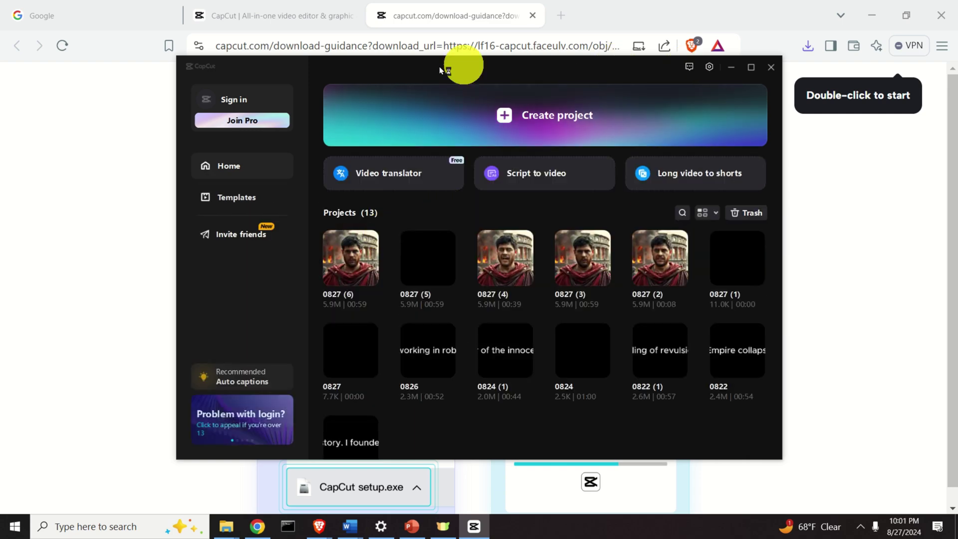
click(524, 119)
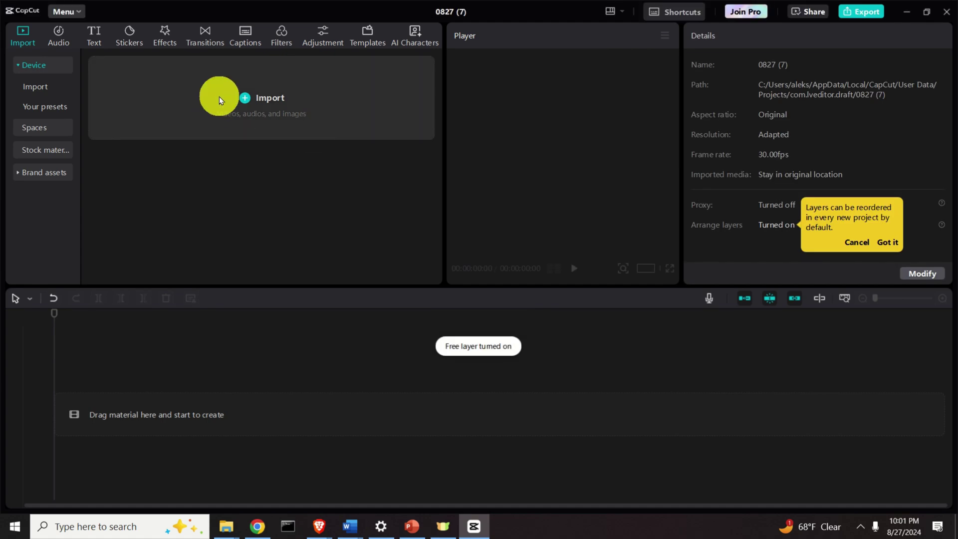
click(244, 104)
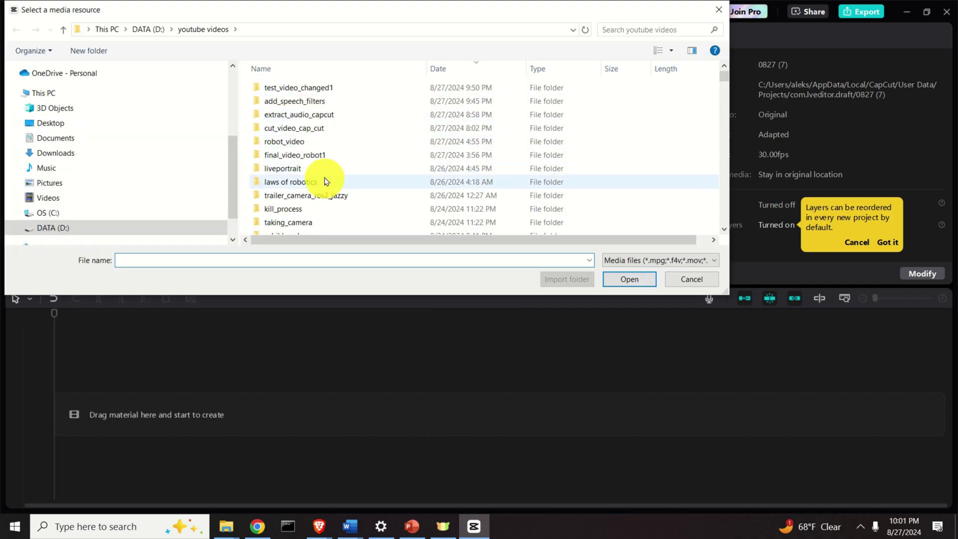
- Import output_Nero.mp4 from the youtube videos\nero folder into the project
click(294, 141)
scroll(338, 150, down, 2)
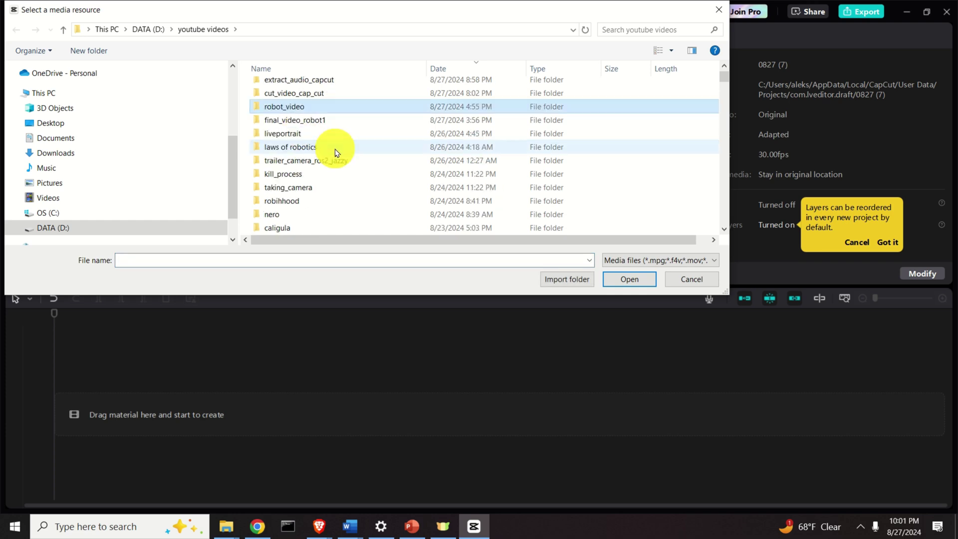
double_click(300, 214)
click(300, 105)
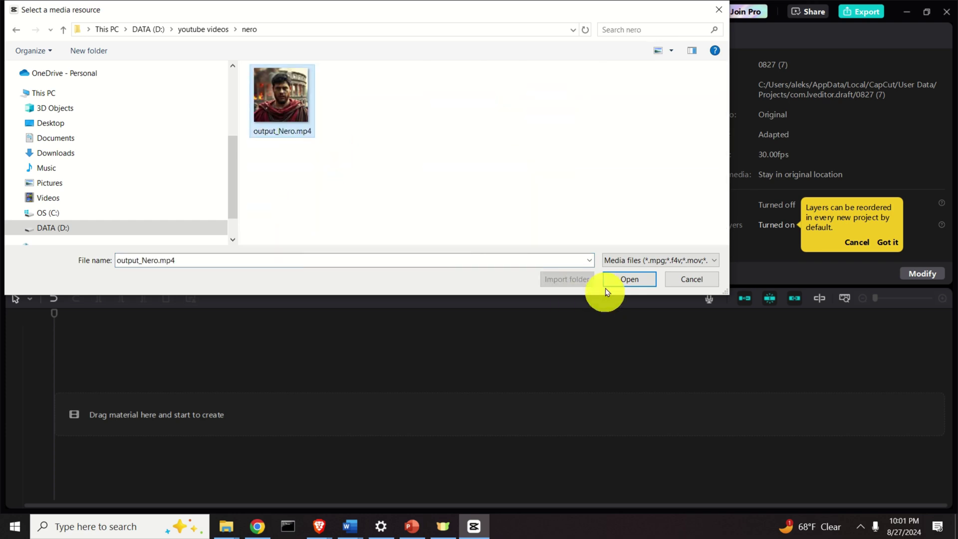
click(628, 279)
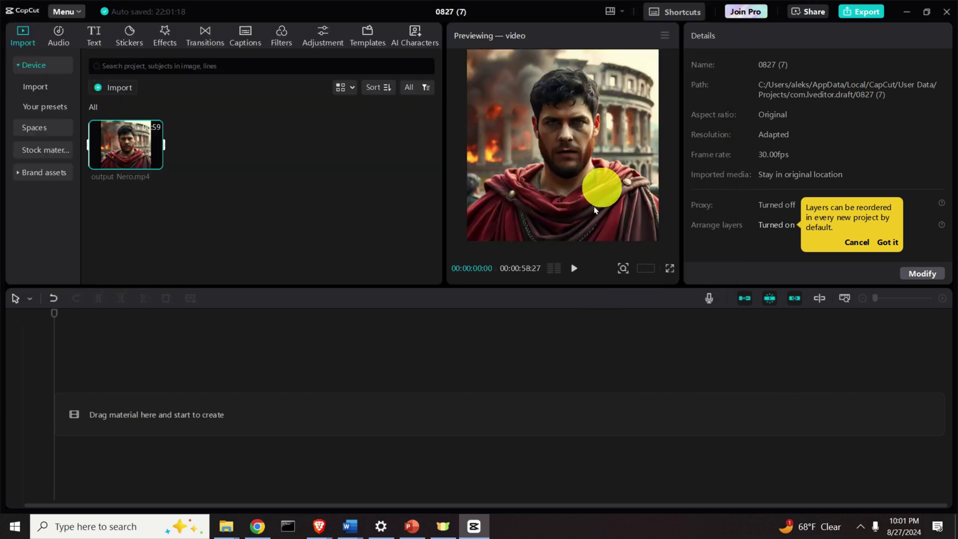
- Play the imported clip's preview and pause it at about three seconds
click(579, 270)
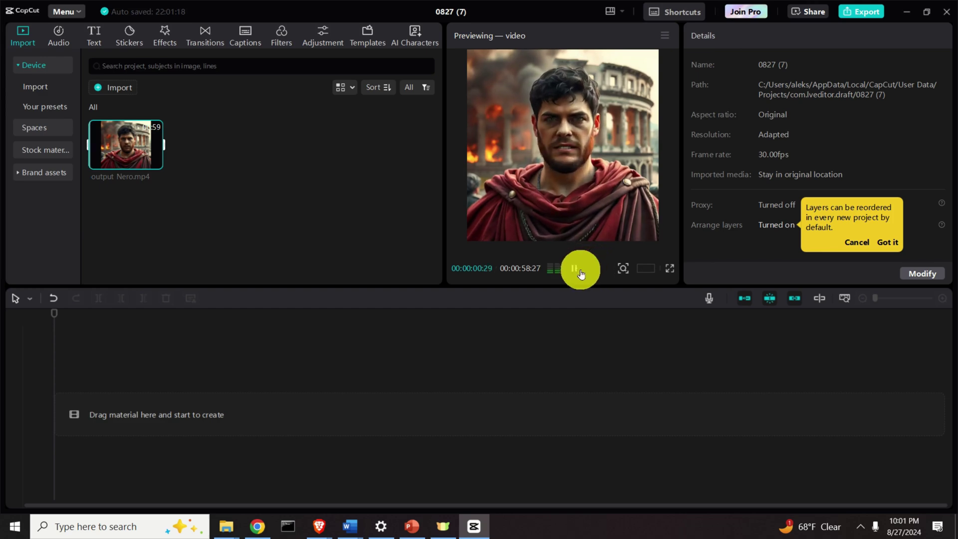
click(579, 272)
click(578, 273)
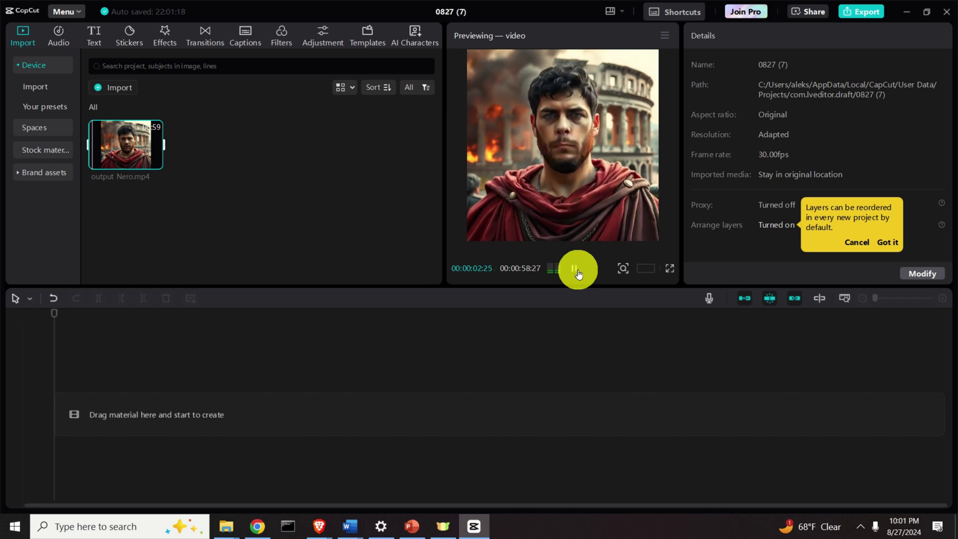
click(577, 272)
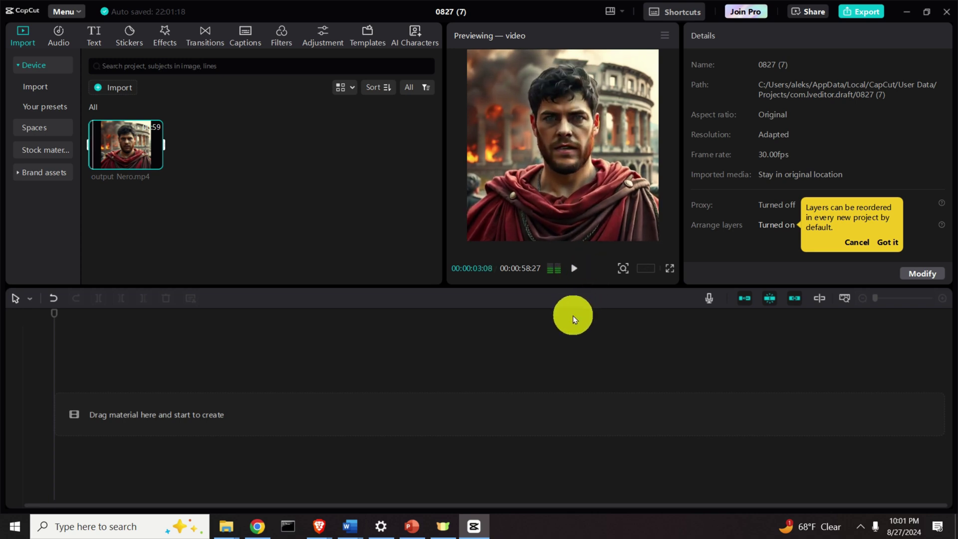
- Place output Nero.mp4 on the timeline's main track and play it from a few seconds in
mouse_move(125, 143)
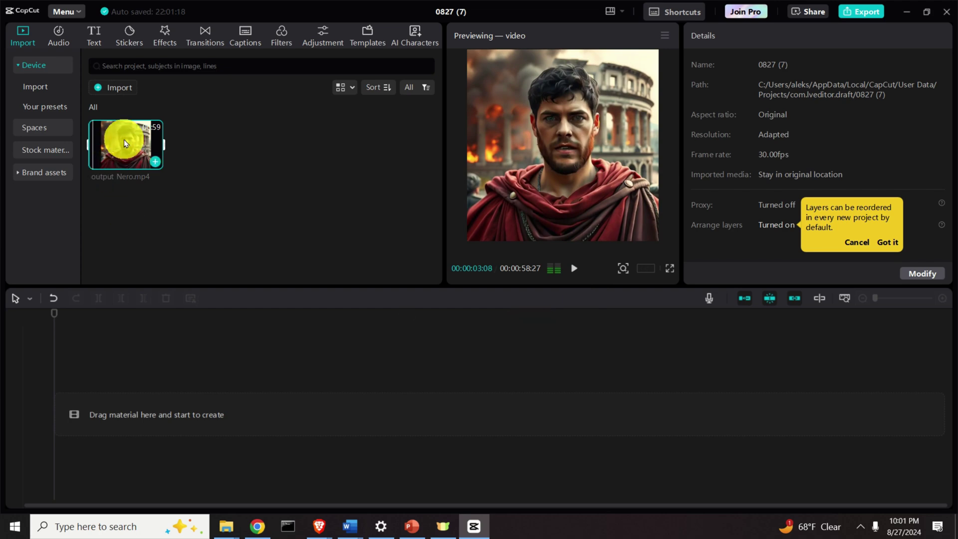
drag(125, 142, 115, 410)
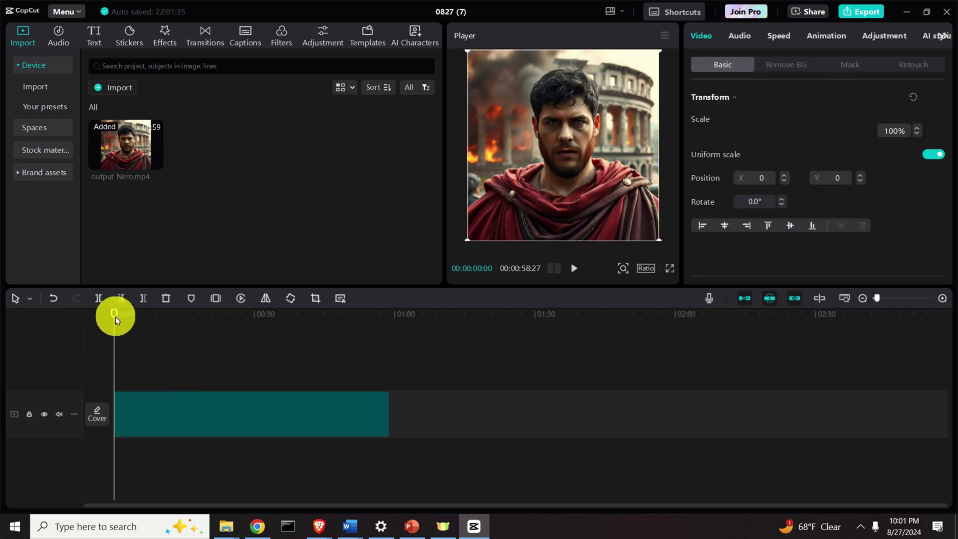
drag(118, 315, 255, 332)
click(573, 269)
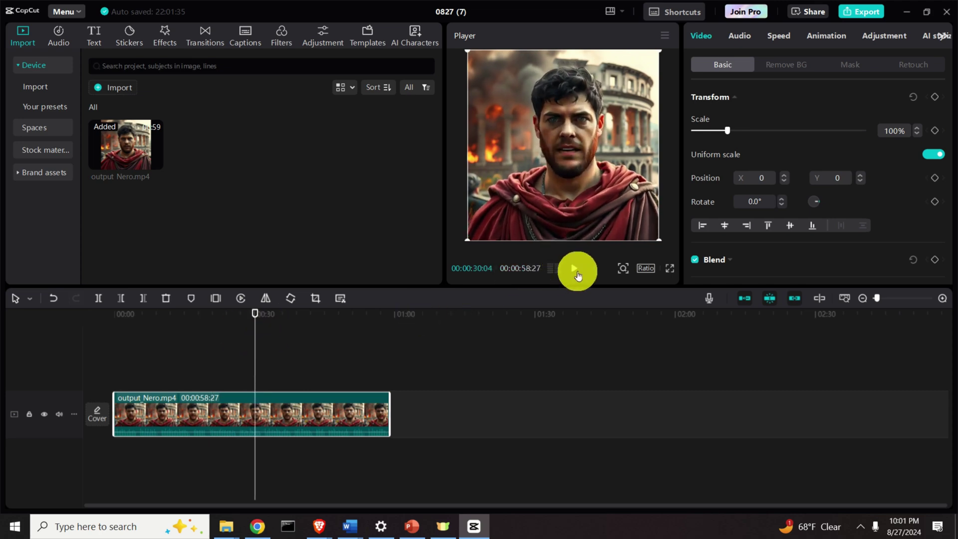
- Extract the Nero clip's audio onto its own track and return the playhead to the start
right_click(321, 405)
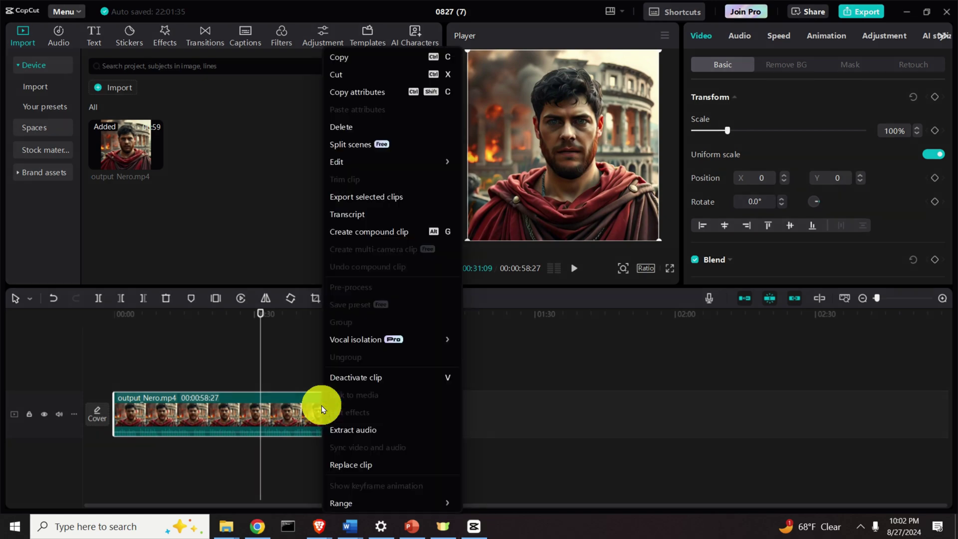
click(372, 429)
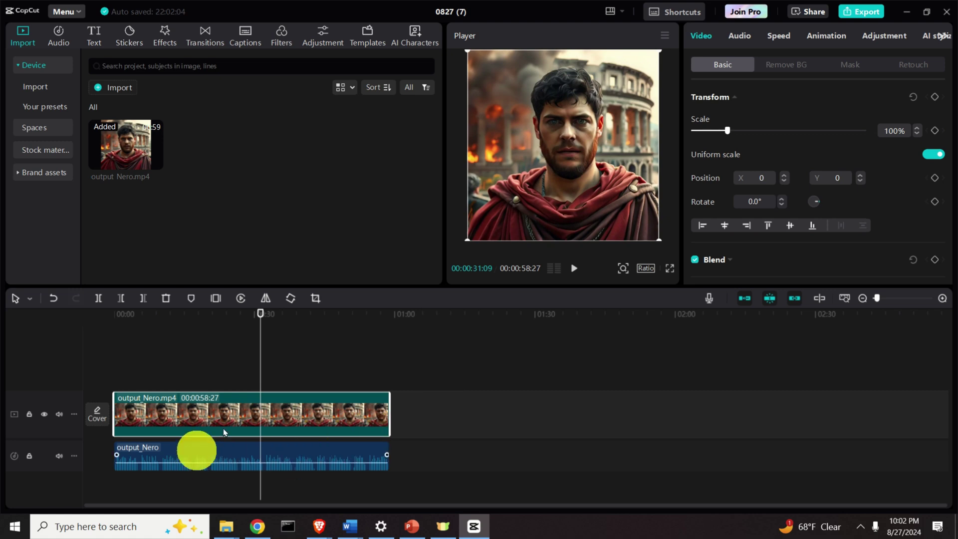
drag(262, 320, 107, 321)
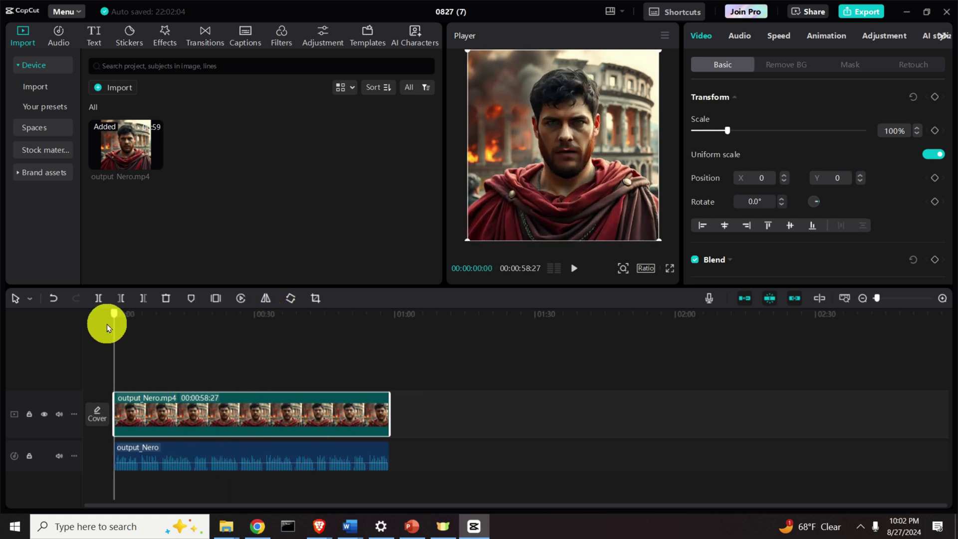
- Boost the extracted audio's volume to 13.4 dB, preview it, and bring up the voice filters
click(180, 448)
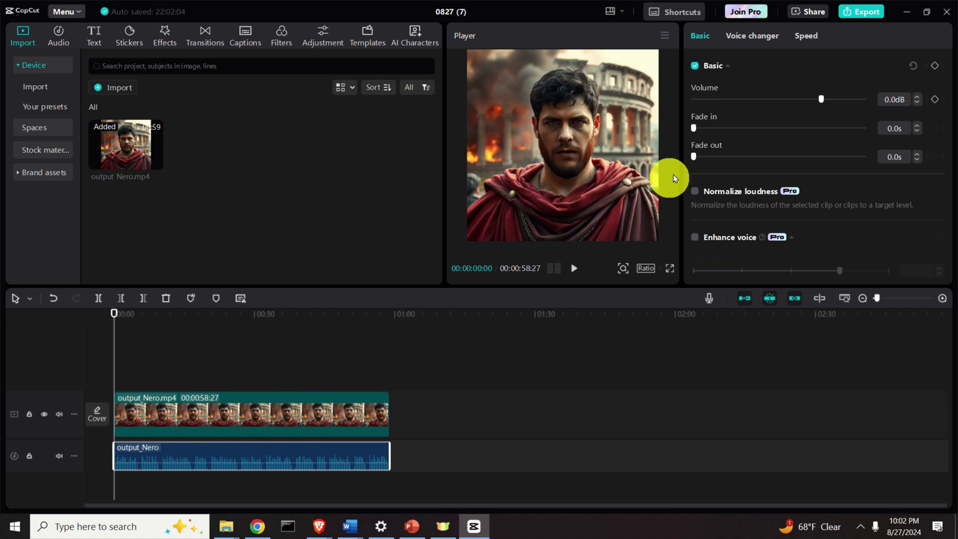
drag(821, 96, 847, 95)
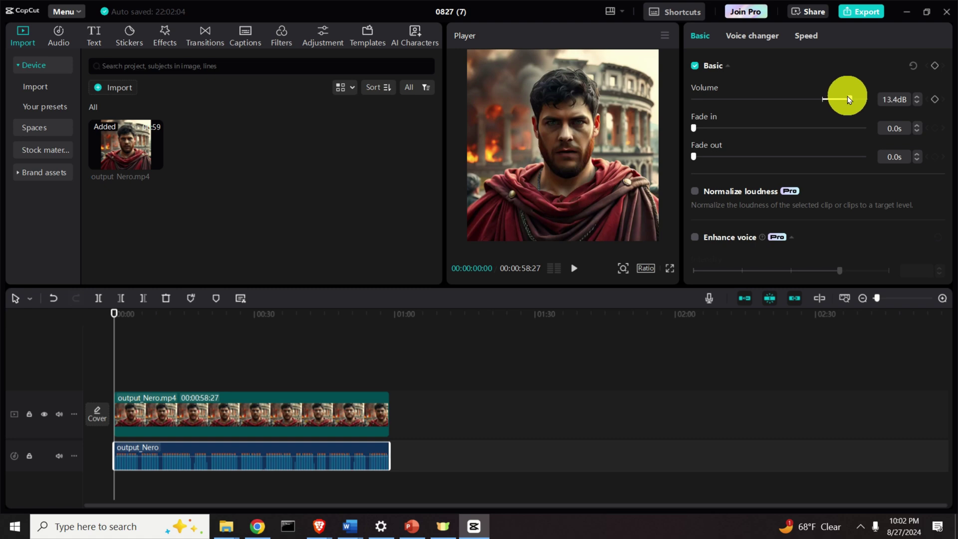
click(576, 269)
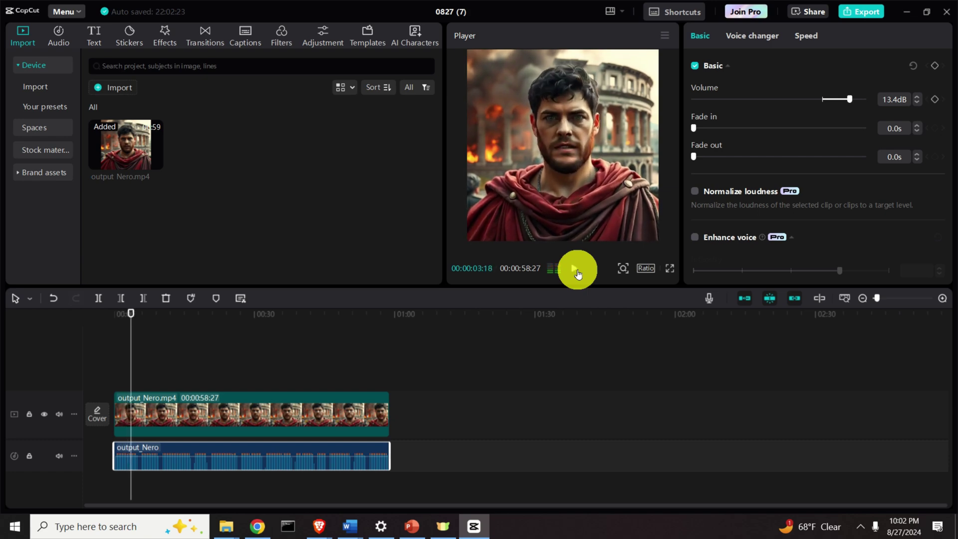
click(577, 274)
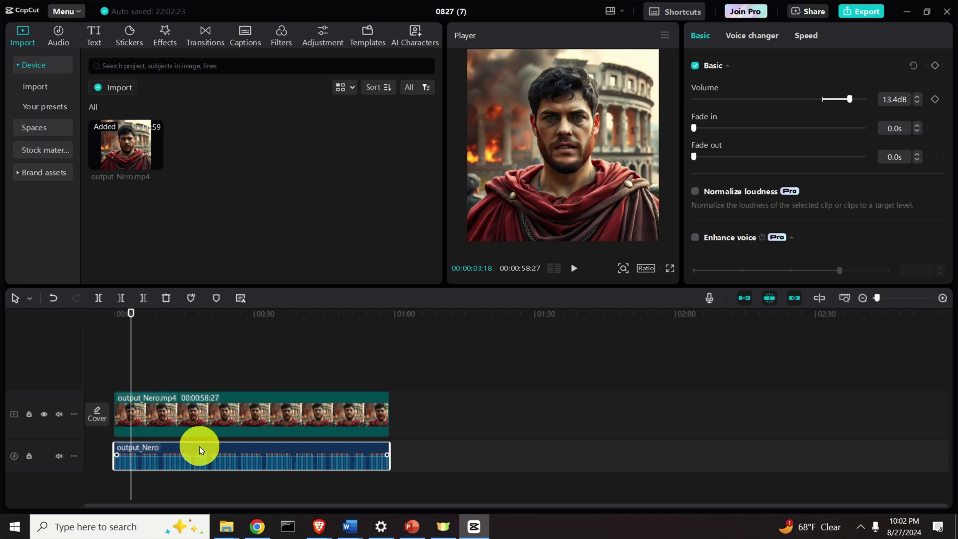
click(750, 38)
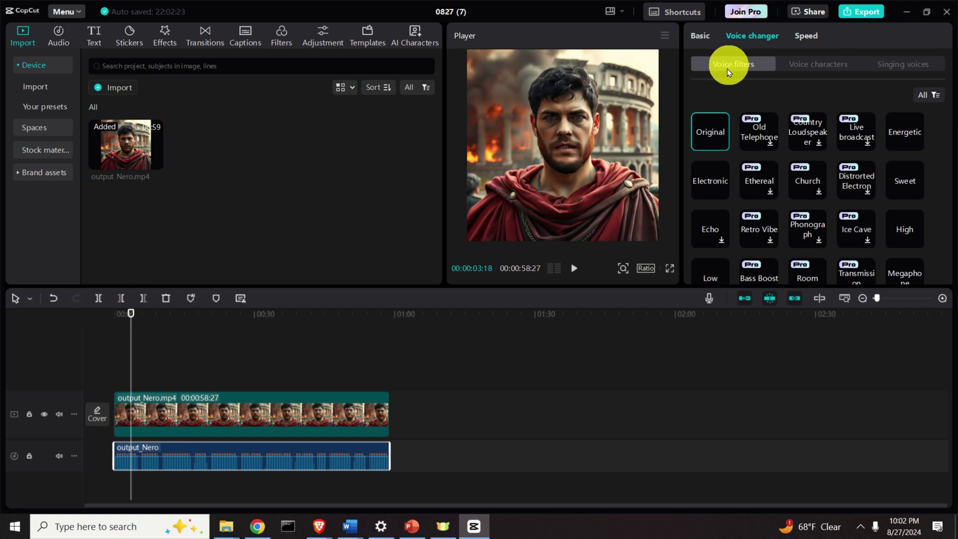
- Apply the Electronic voice filter at strength 85 and preview how it sounds
click(717, 183)
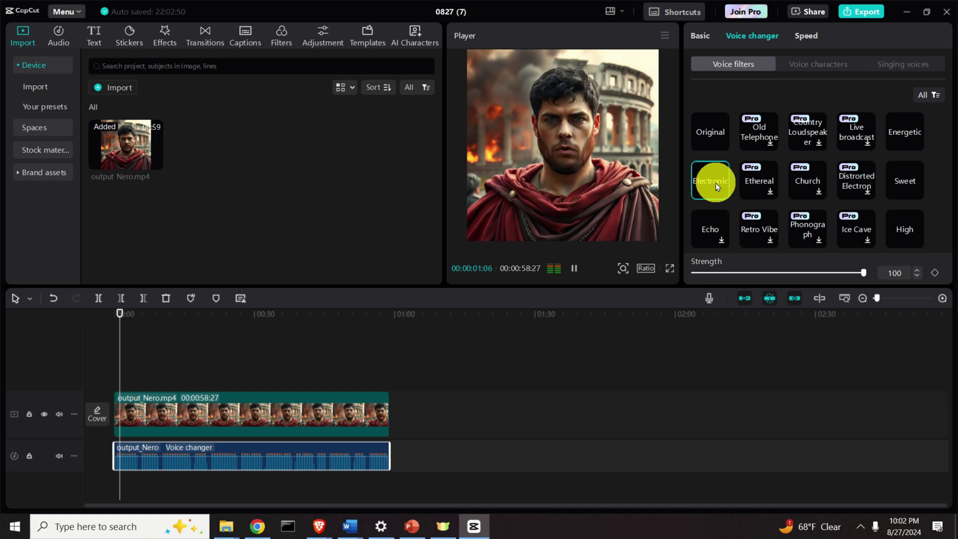
drag(863, 273, 807, 269)
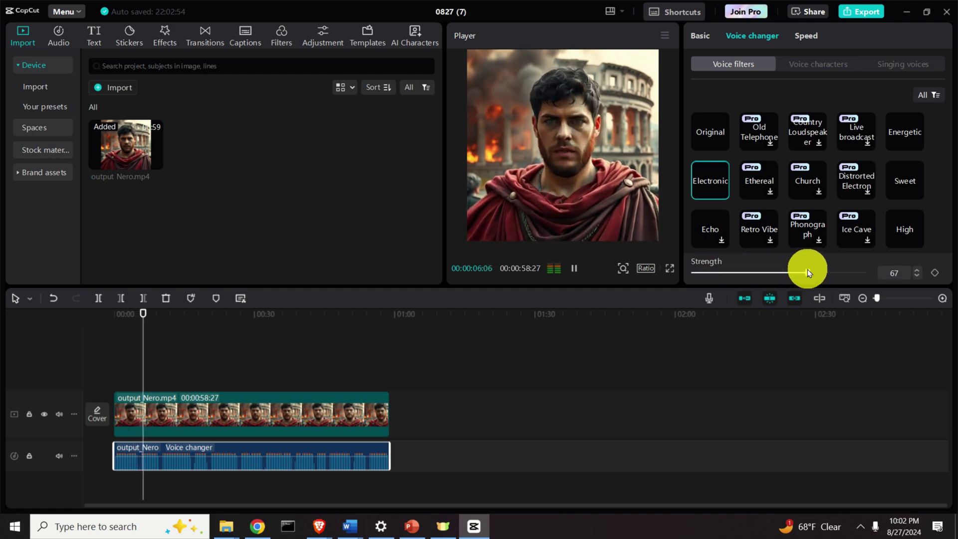
click(574, 269)
drag(835, 274, 838, 272)
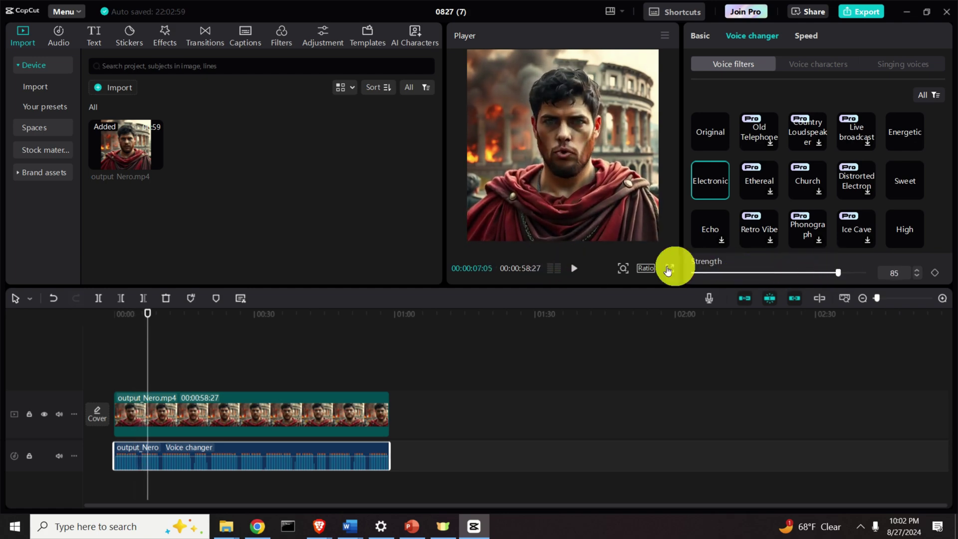
click(578, 270)
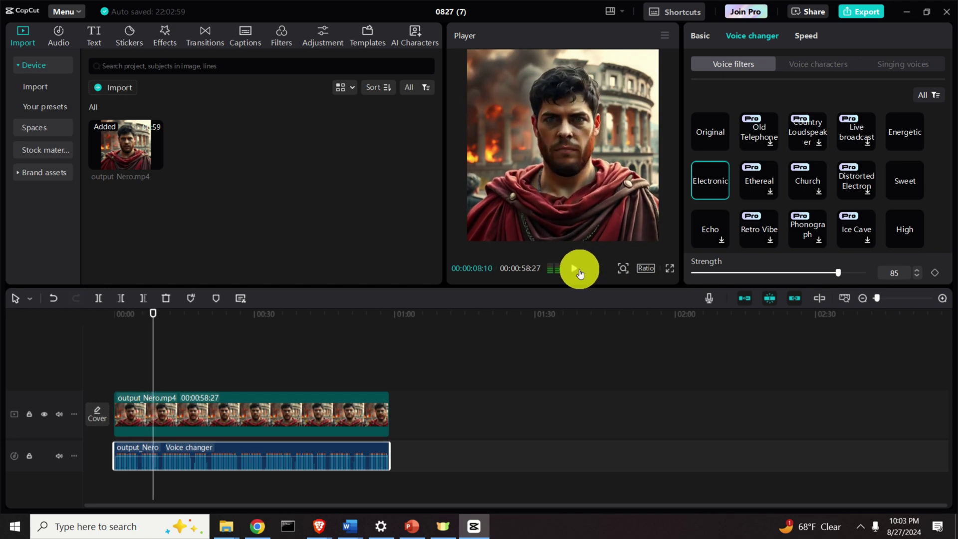
click(578, 271)
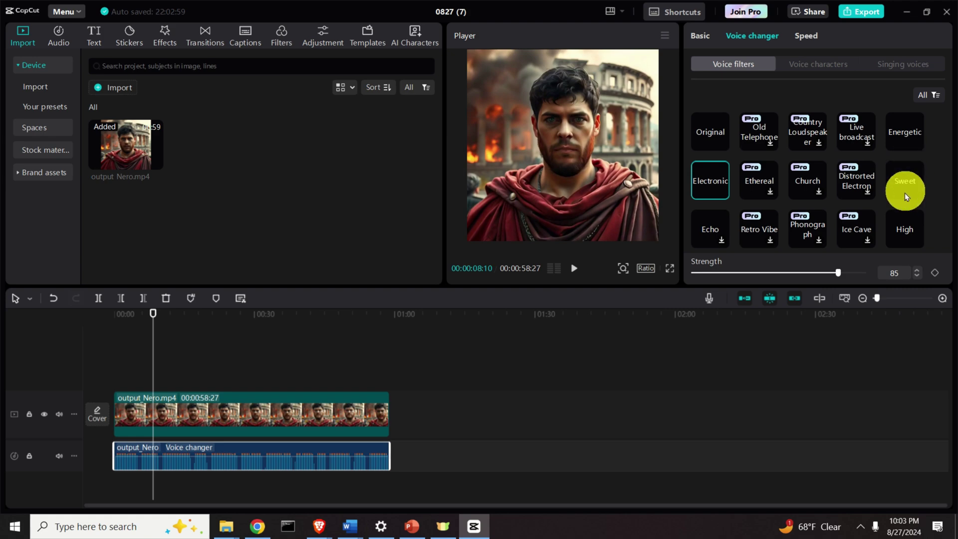
- Try the Echo voice filter with a lowered quantity and preview it
click(703, 237)
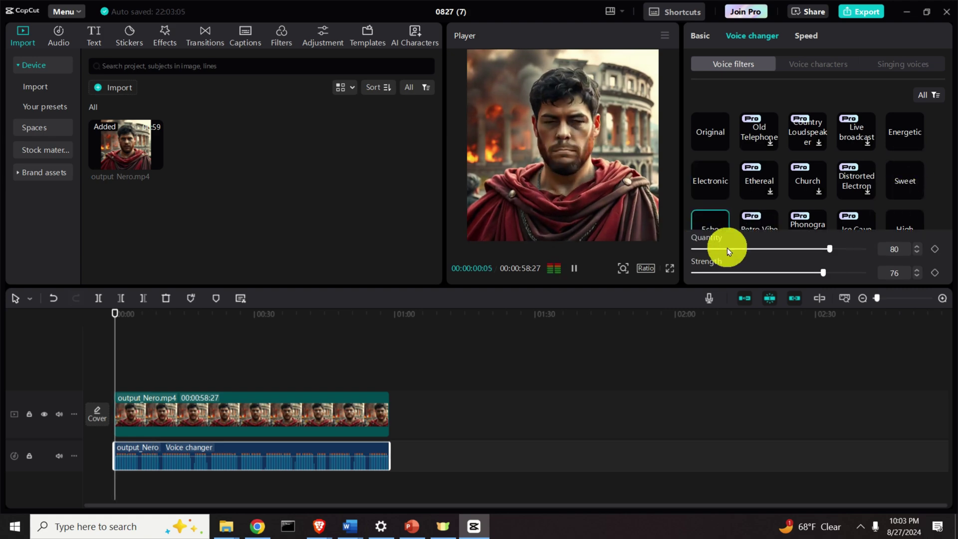
drag(829, 250, 771, 272)
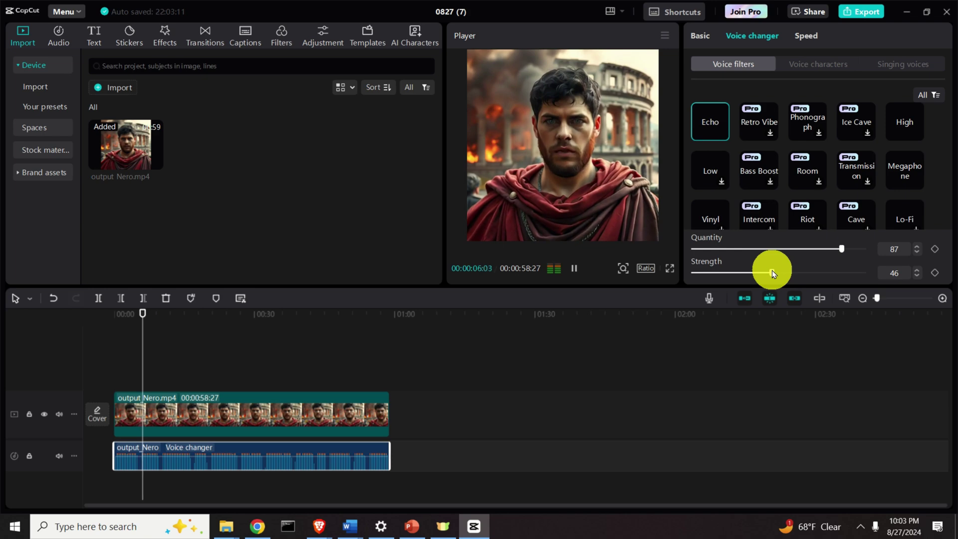
click(574, 267)
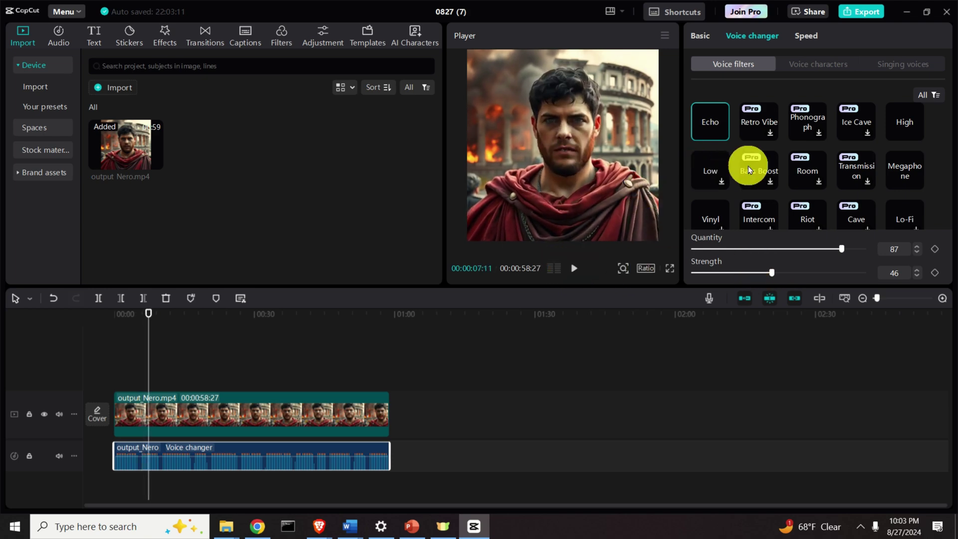
- Preview the Megaphone filter, then switch to Deep with pitch 83 and timbre 100
click(919, 172)
scroll(912, 175, down, 1)
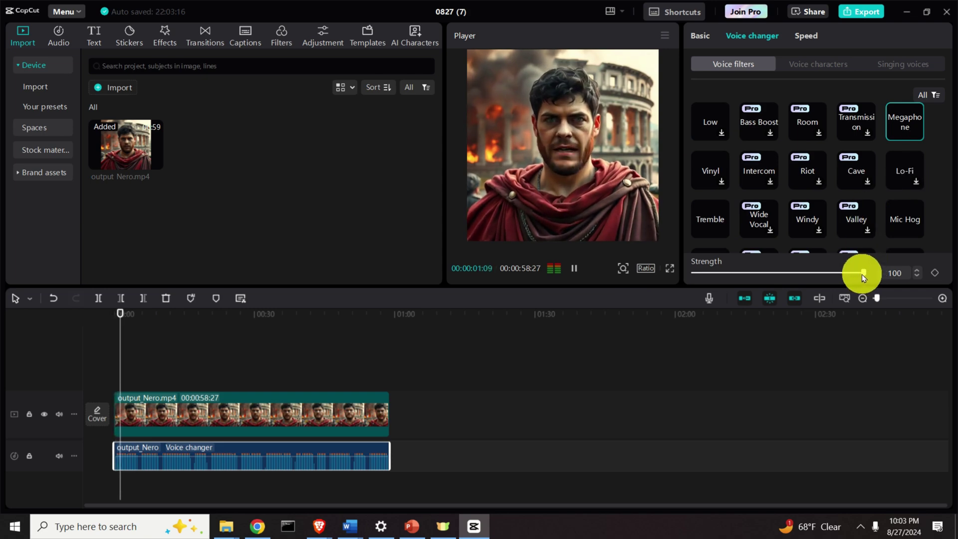
click(578, 268)
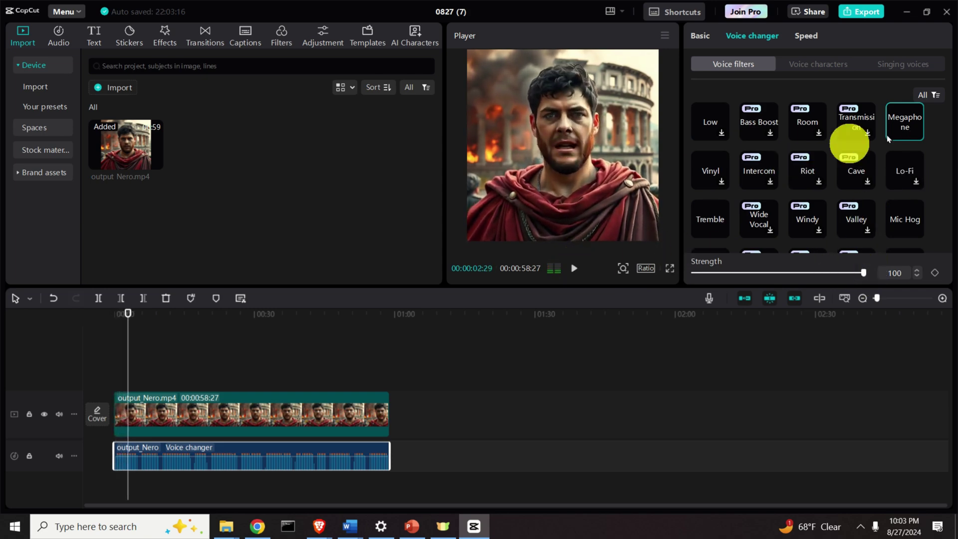
scroll(915, 154, down, 1)
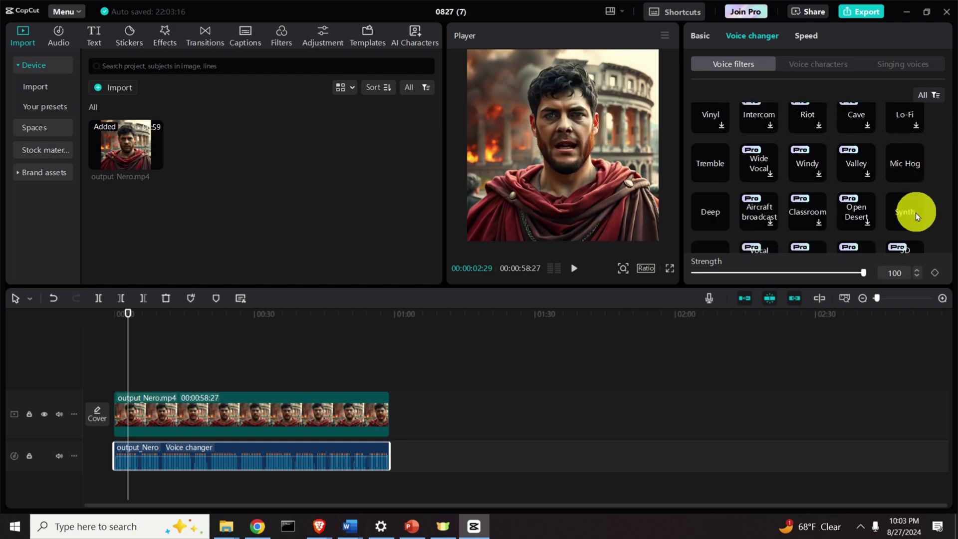
click(706, 207)
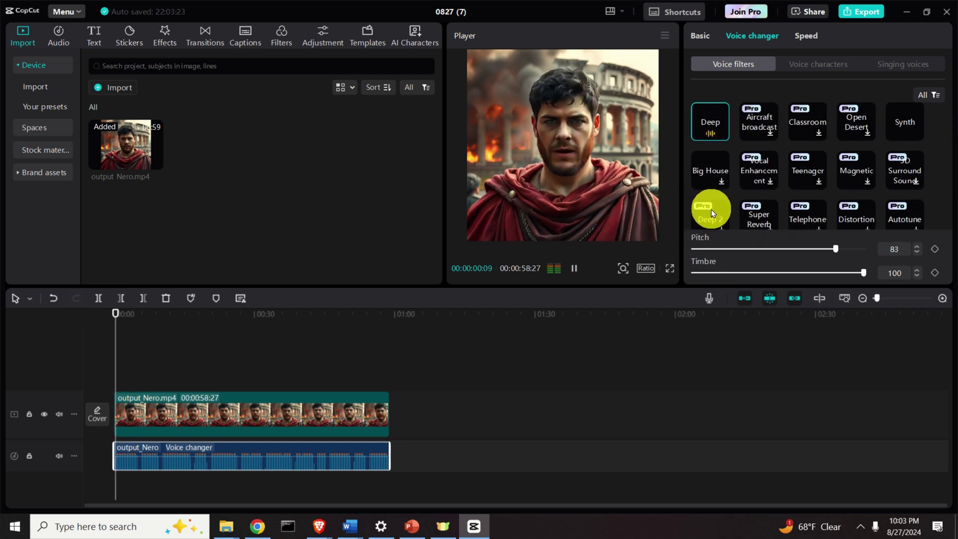
- Lower the Deep filter's pitch to 18 and preview the result
drag(830, 249, 724, 240)
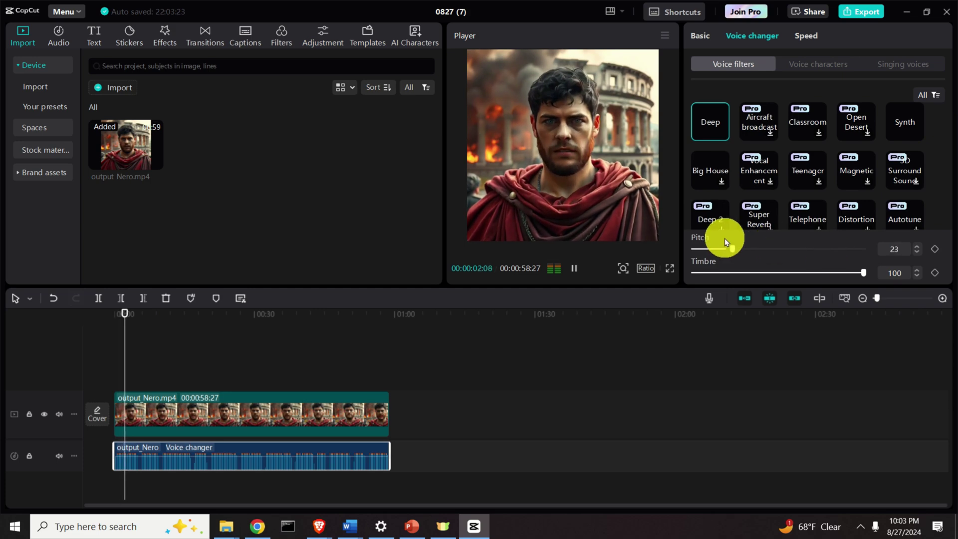
click(574, 267)
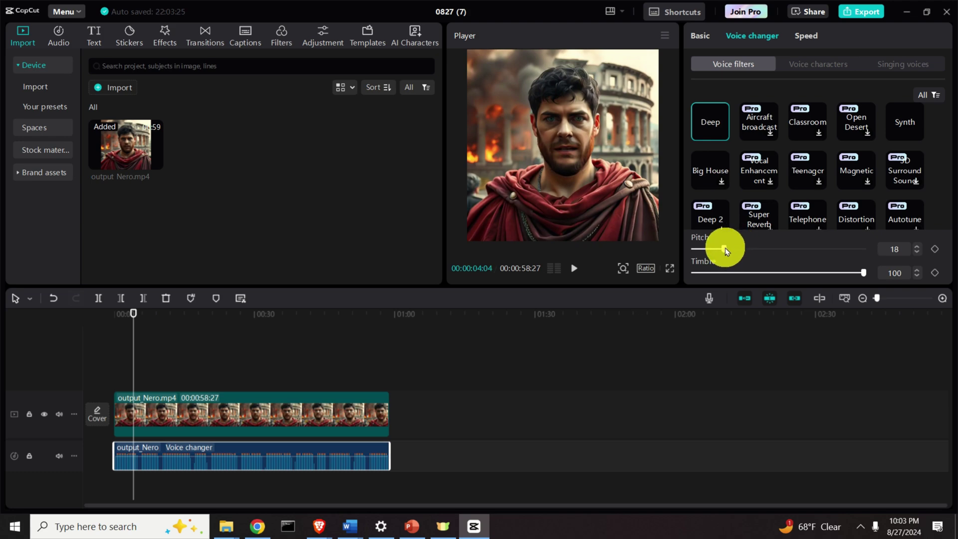
click(576, 270)
click(575, 268)
- Lower the Deep filter's timbre to 25, preview it, then switch to Big House
drag(863, 272, 735, 273)
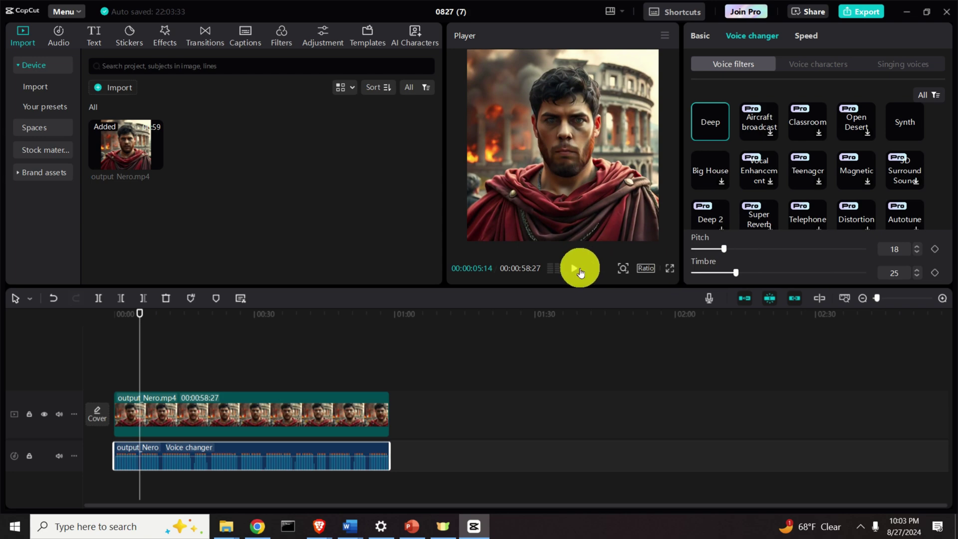
click(577, 268)
click(577, 269)
scroll(843, 178, down, 3)
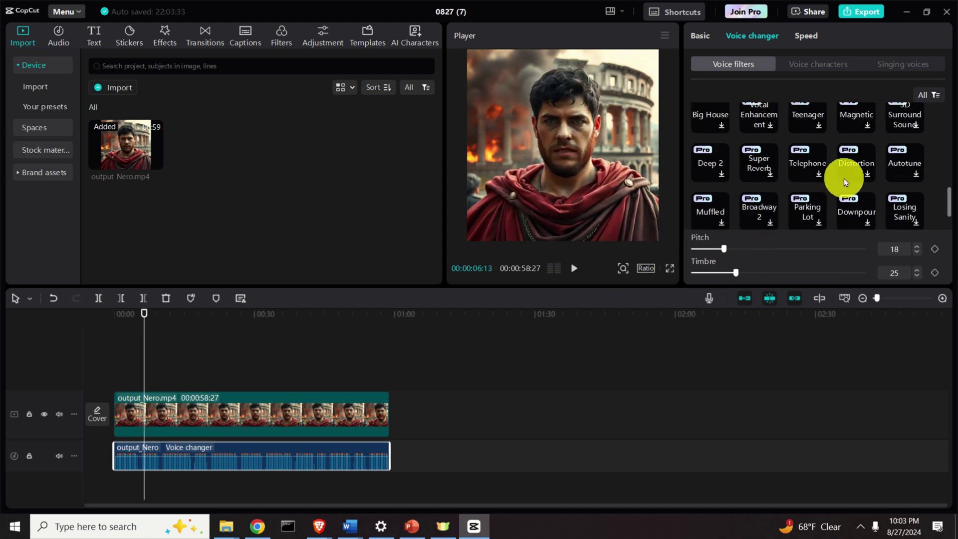
scroll(842, 180, up, 3)
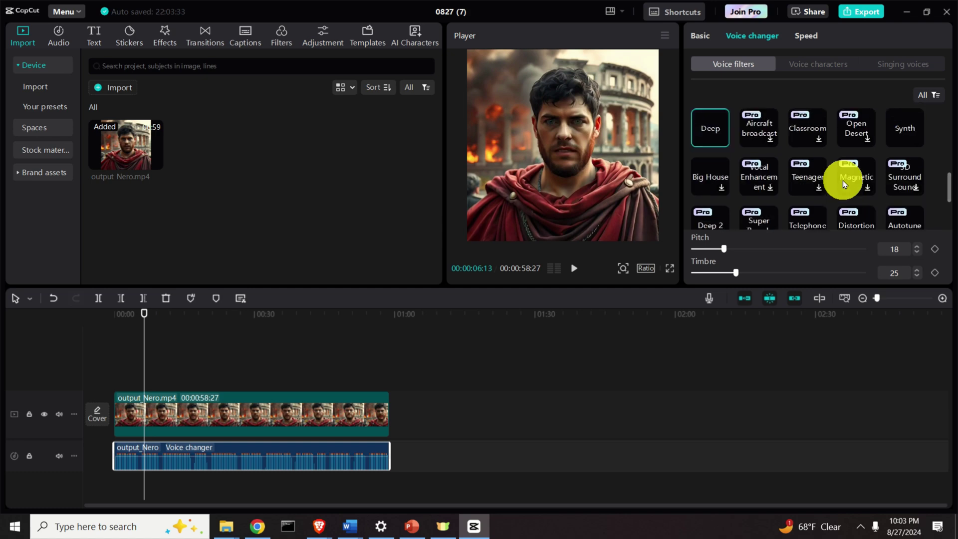
click(705, 188)
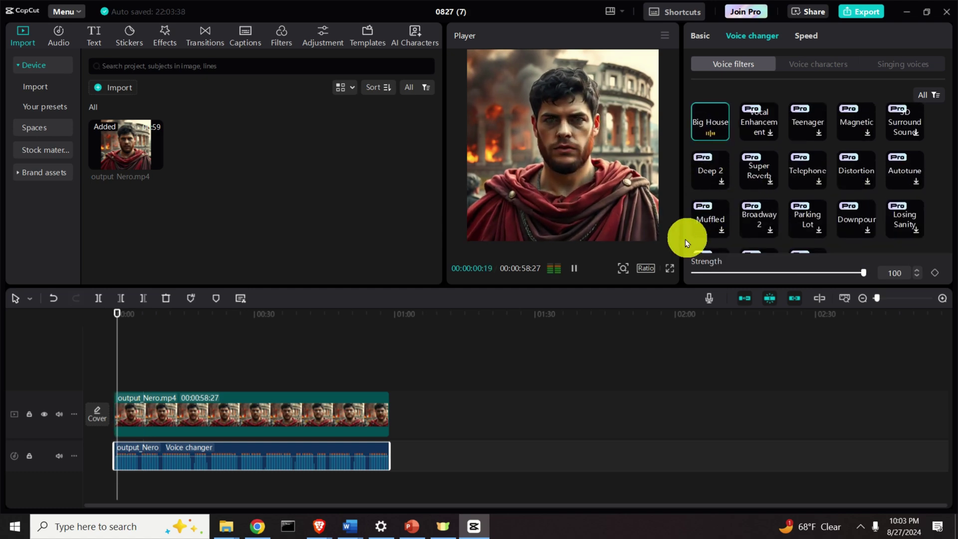
- After previewing Big House, switch to the Old Telephone filter at strength 100
click(577, 270)
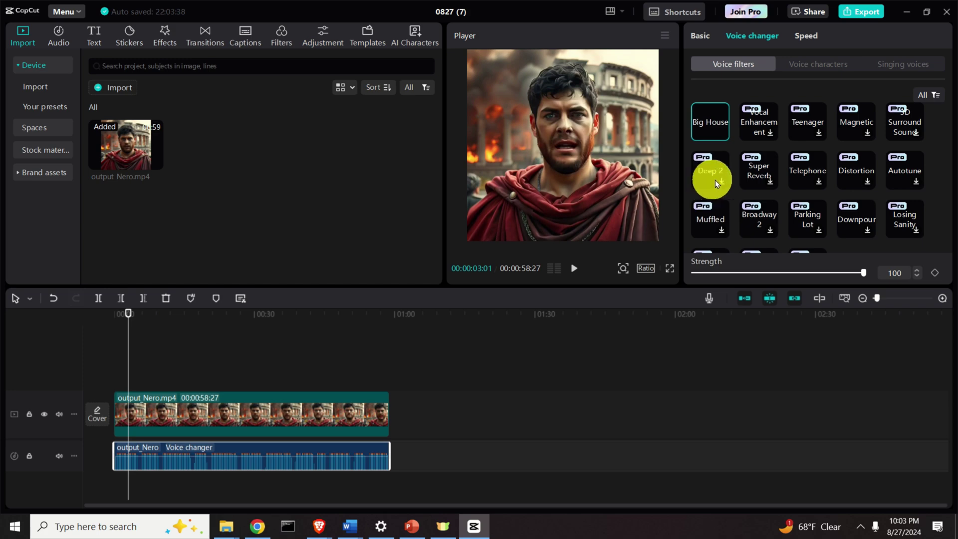
scroll(863, 142, up, 10)
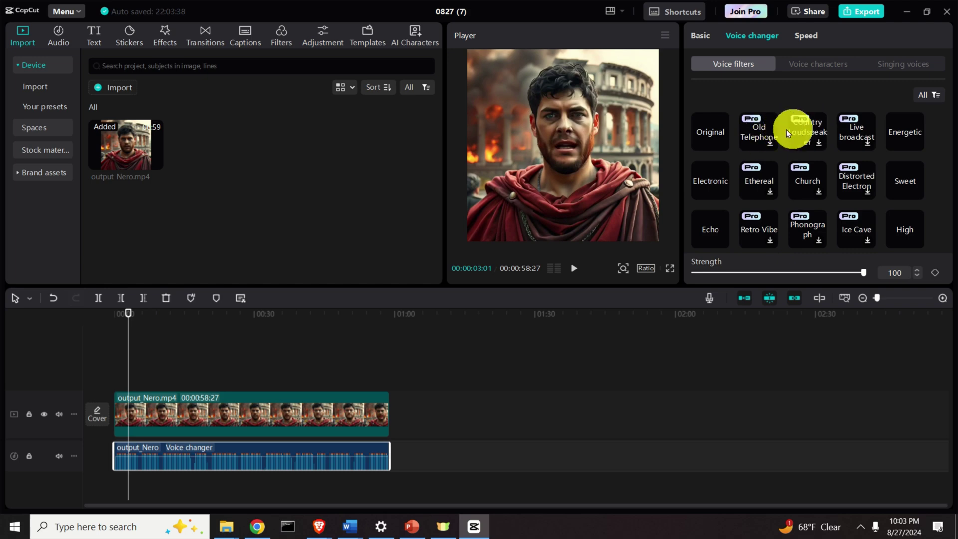
click(773, 130)
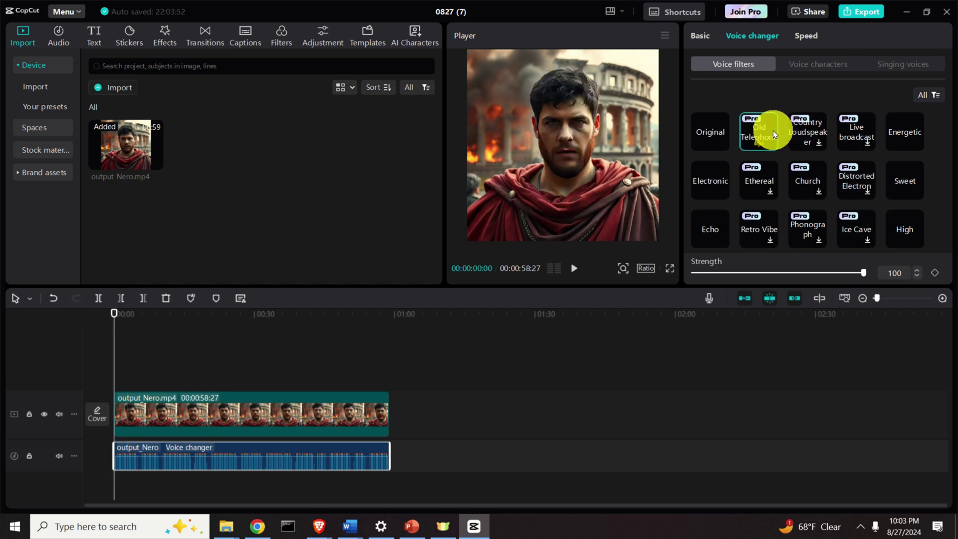
click(574, 267)
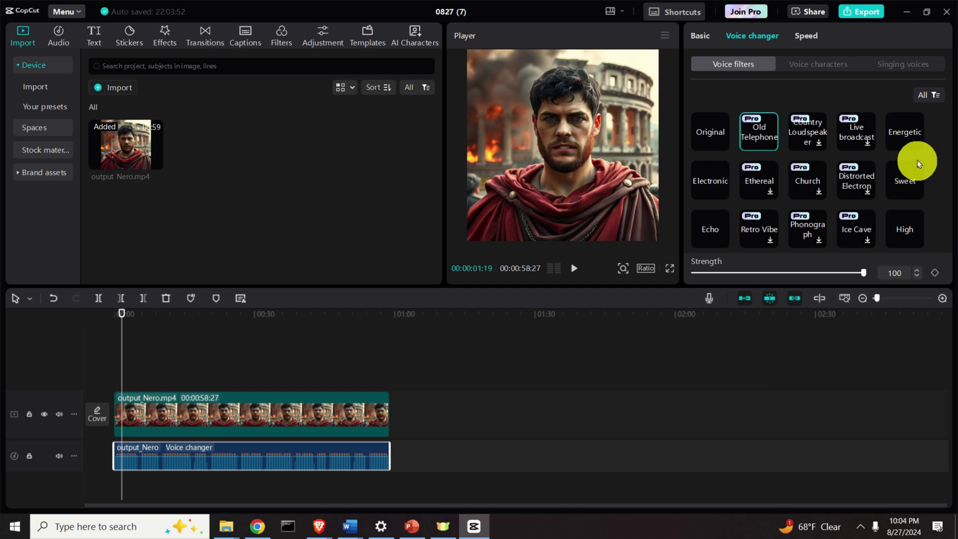
- Apply the Synth voice filter at strength 100 and preview it
scroll(916, 165, down, 3)
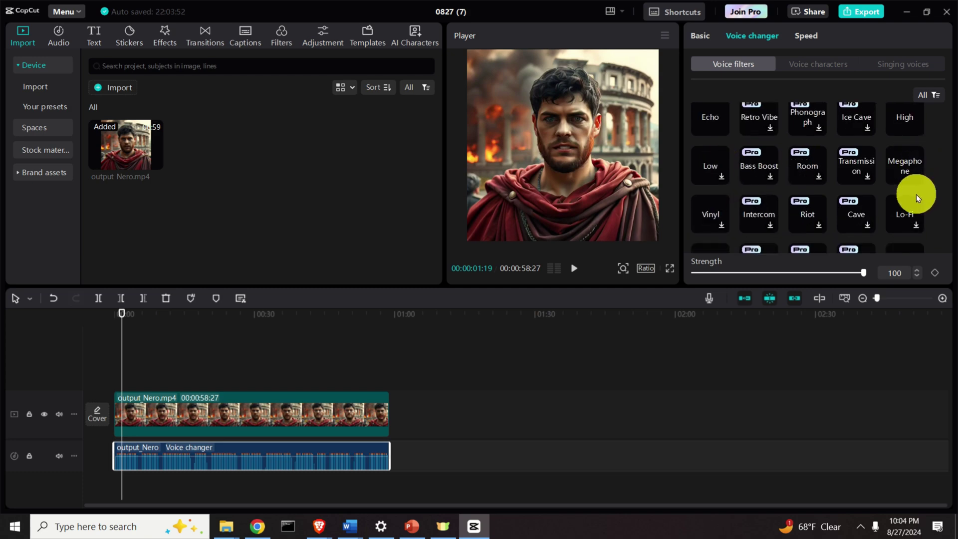
scroll(916, 193, down, 2)
scroll(714, 205, down, 2)
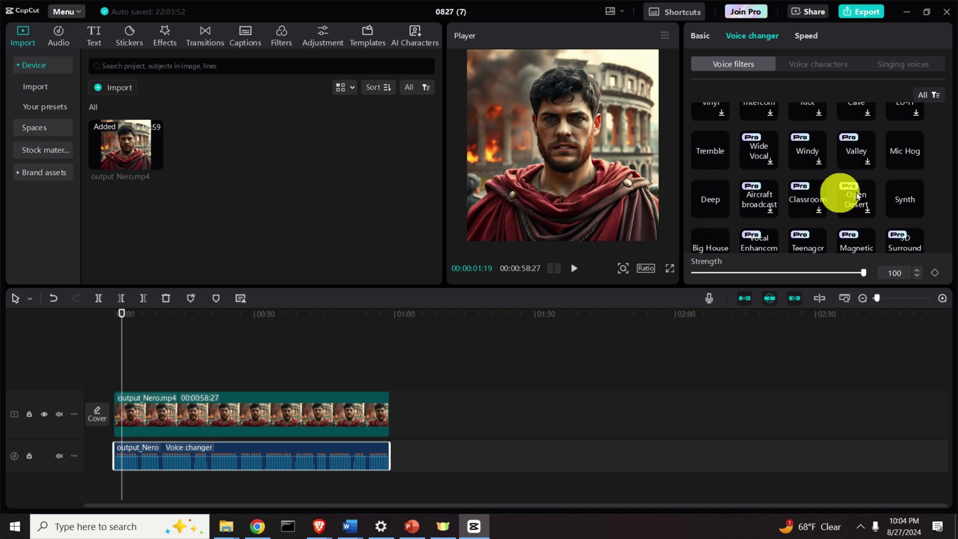
click(908, 202)
scroll(903, 204, down, 1)
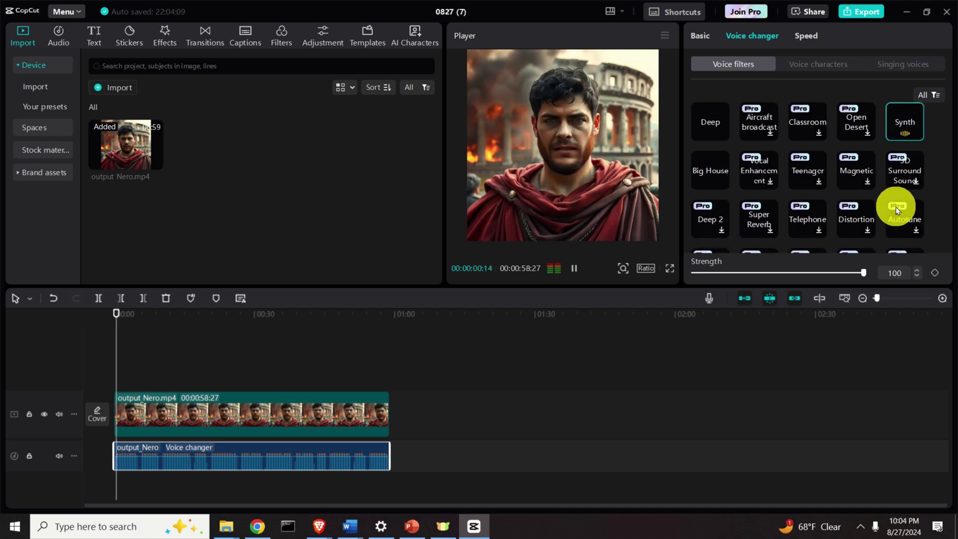
click(574, 270)
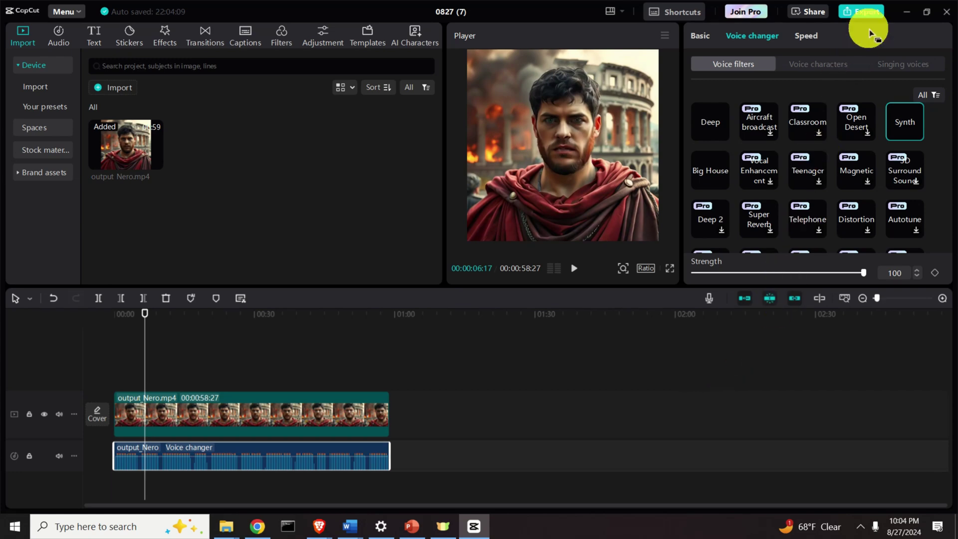
- Name the export 'changed_voice' and set its resolution to 4K
click(867, 12)
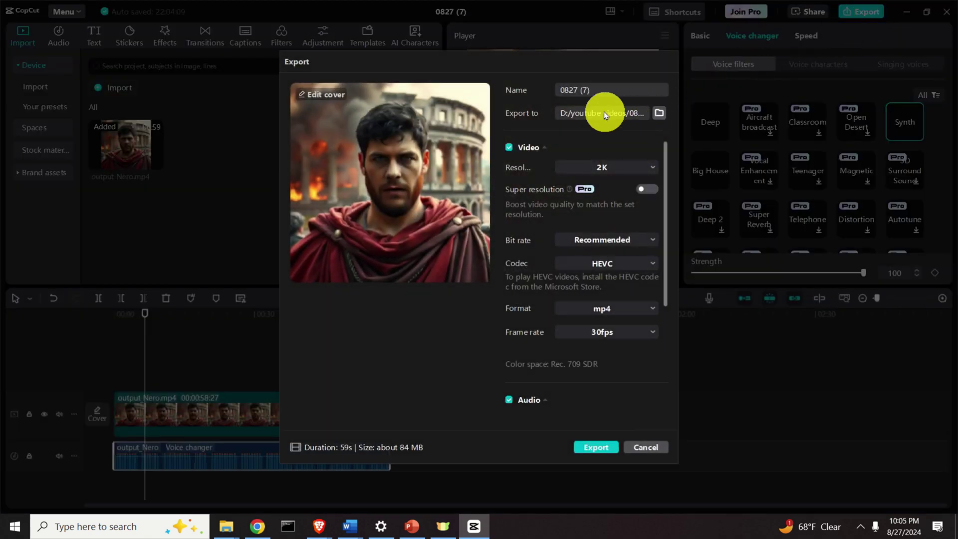
click(602, 88)
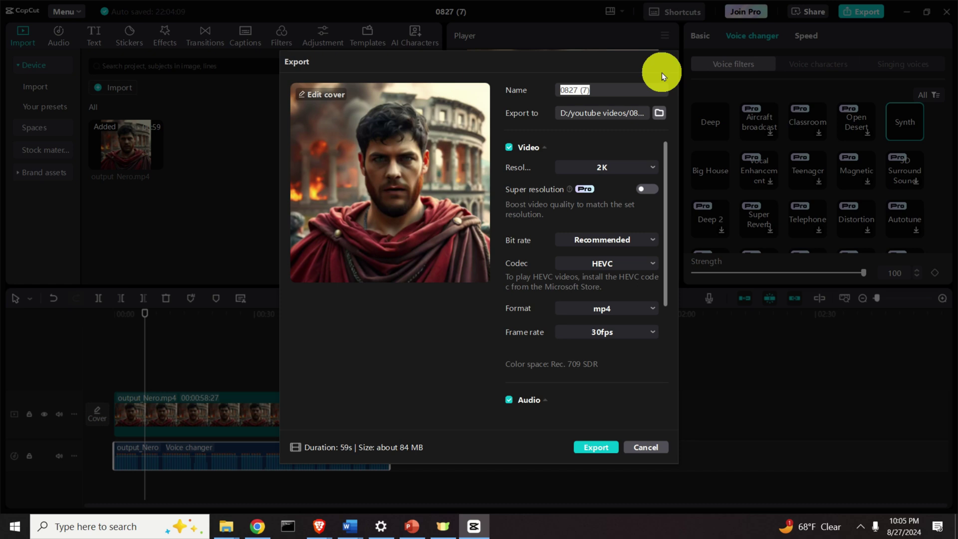
text(changed_voice)
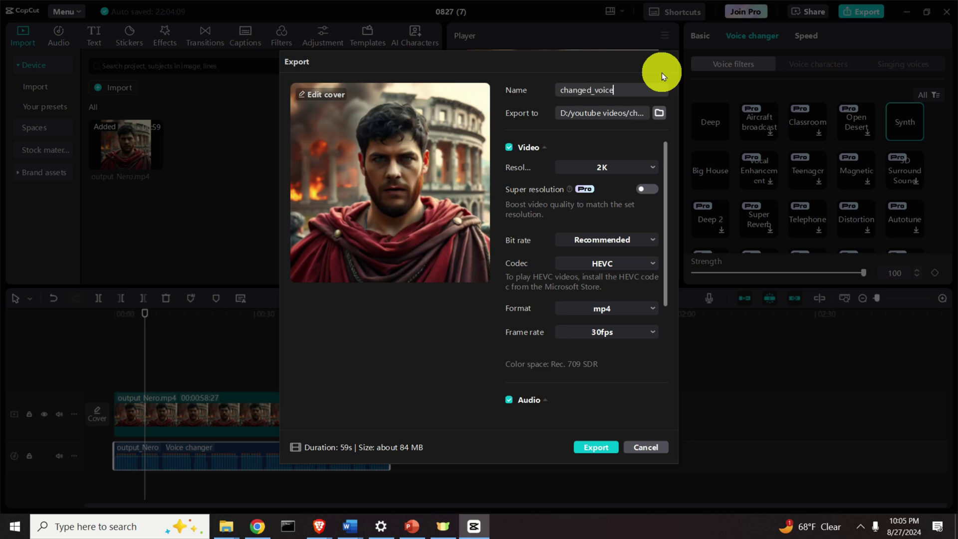
click(649, 168)
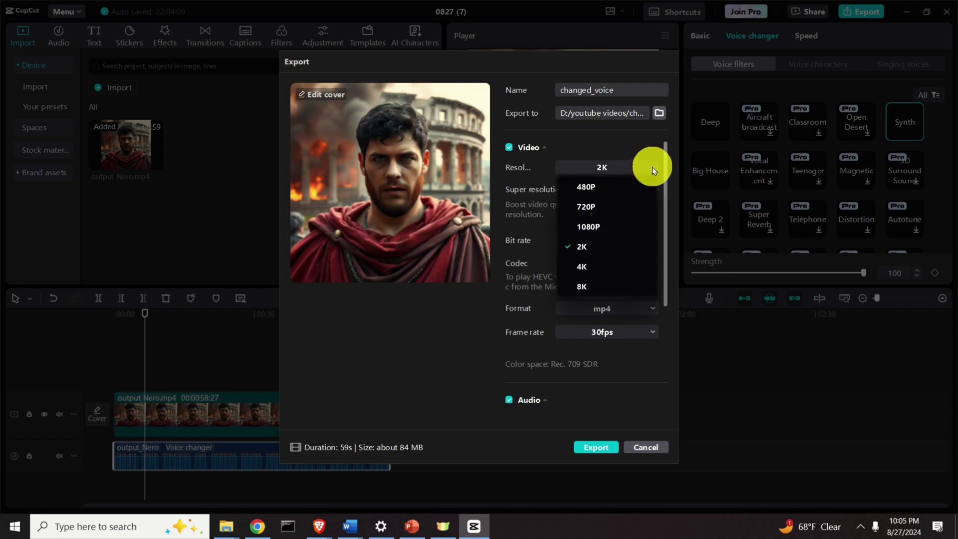
click(595, 268)
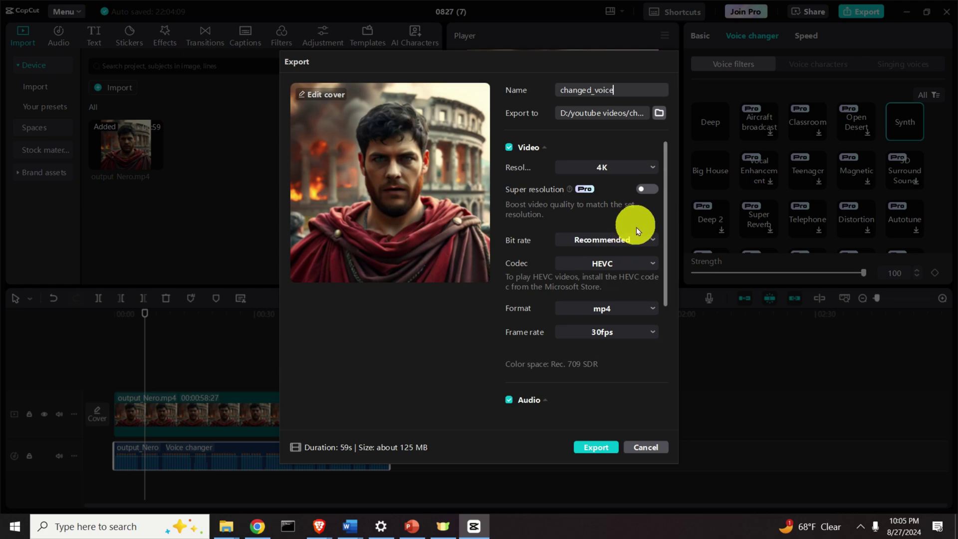
- Keep Recommended bit rate, HEVC codec, mp4 format and 30fps frame rate
click(646, 238)
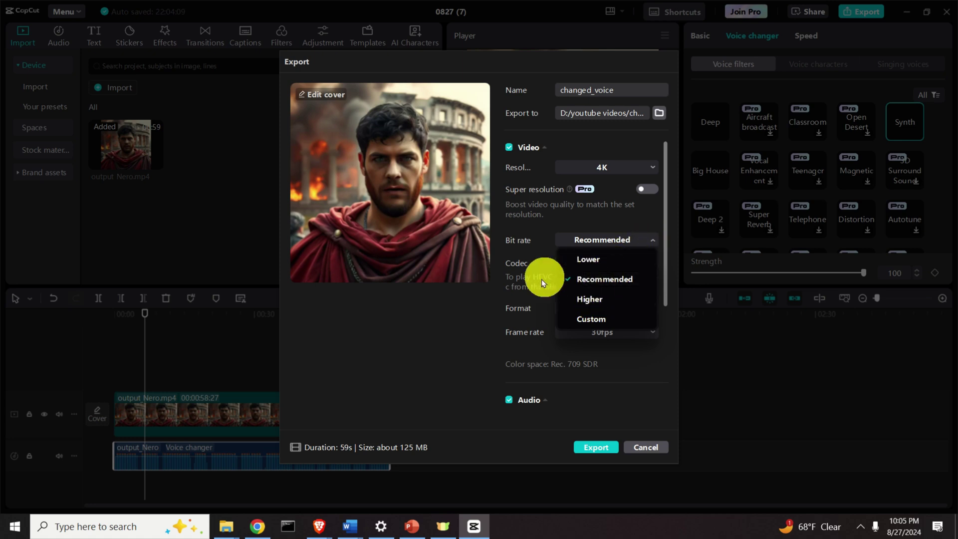
click(372, 366)
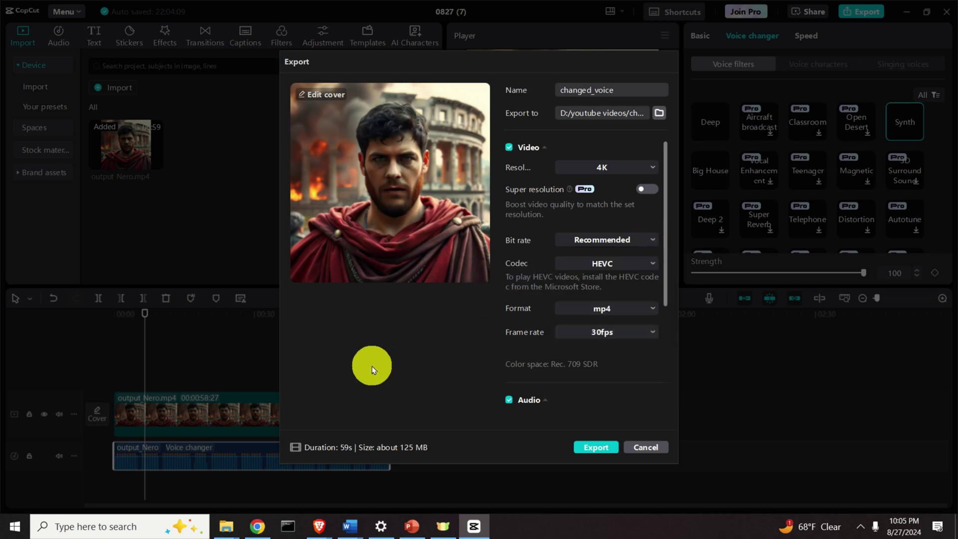
click(621, 267)
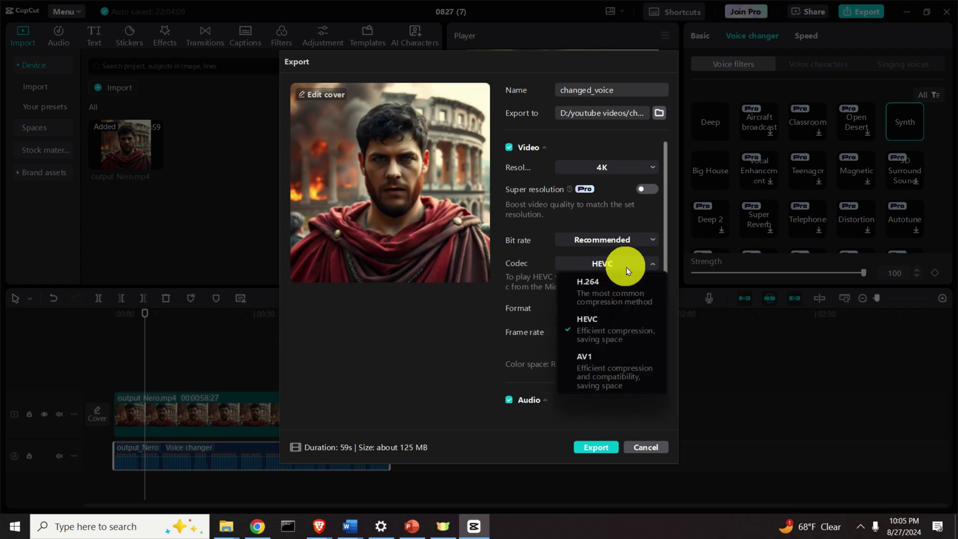
click(635, 334)
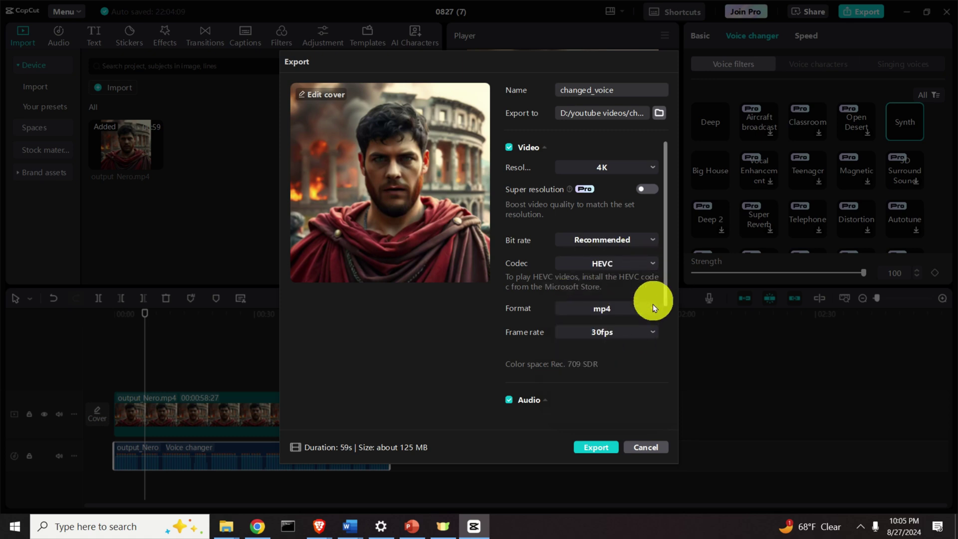
click(636, 310)
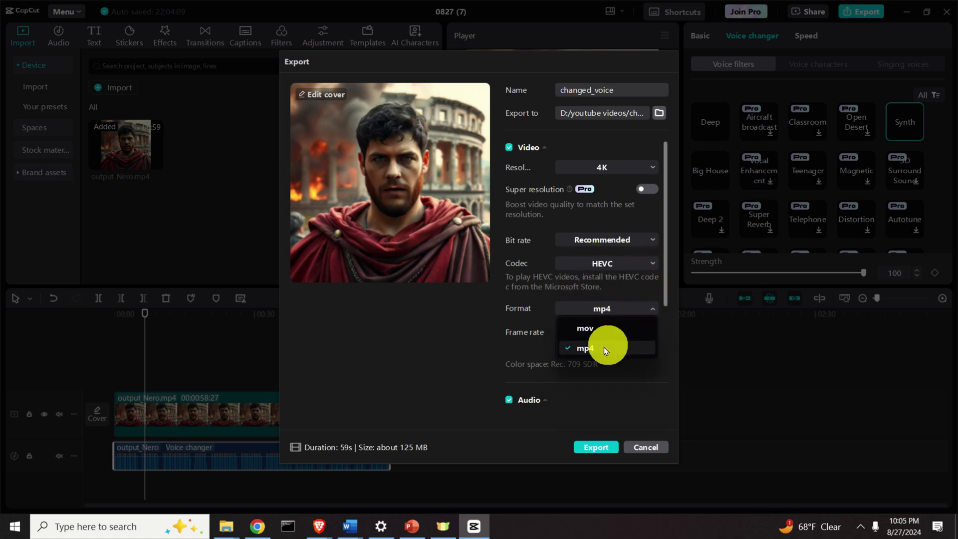
click(464, 327)
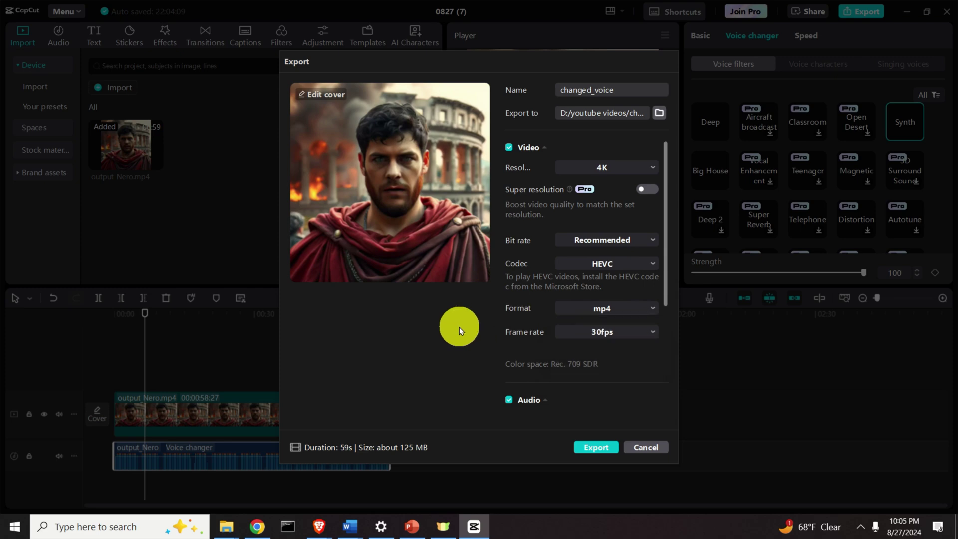
click(635, 334)
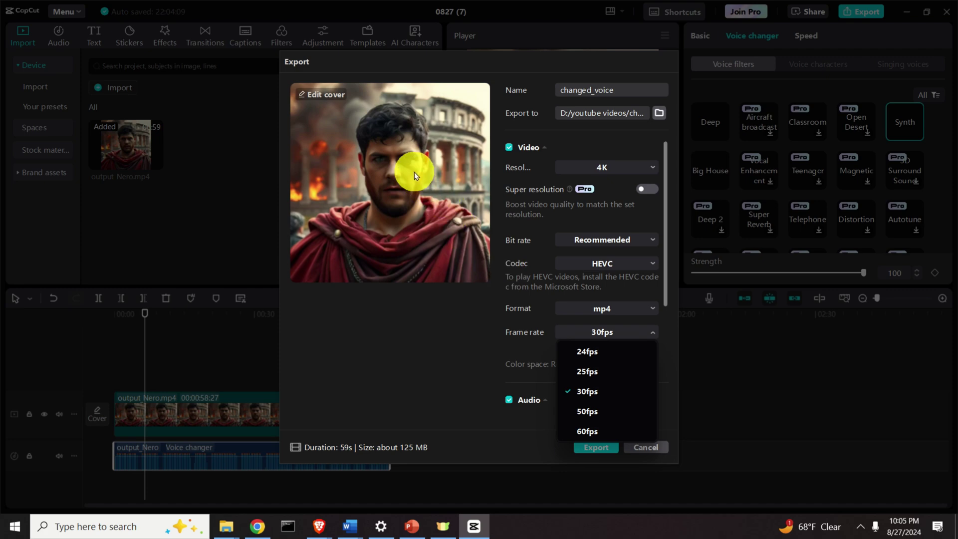
click(594, 396)
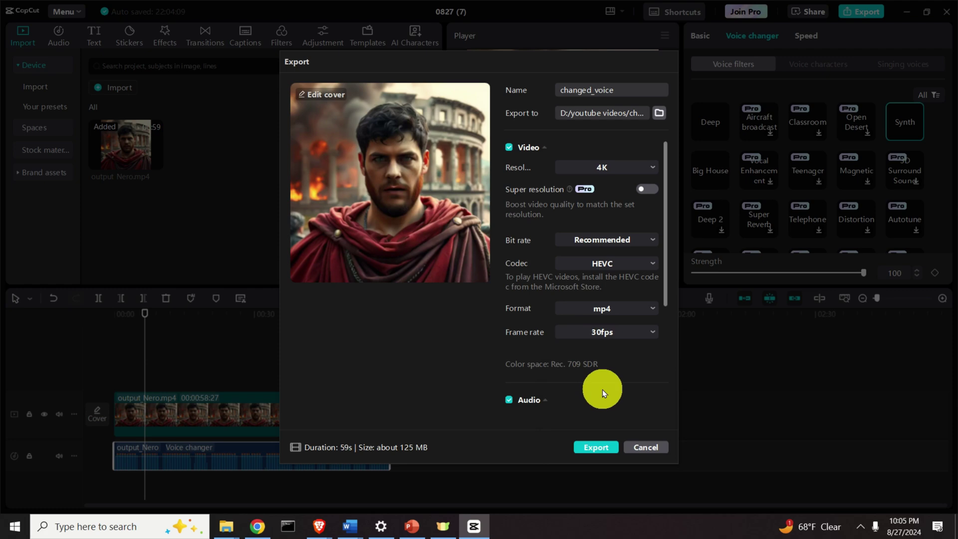
scroll(580, 387, down, 2)
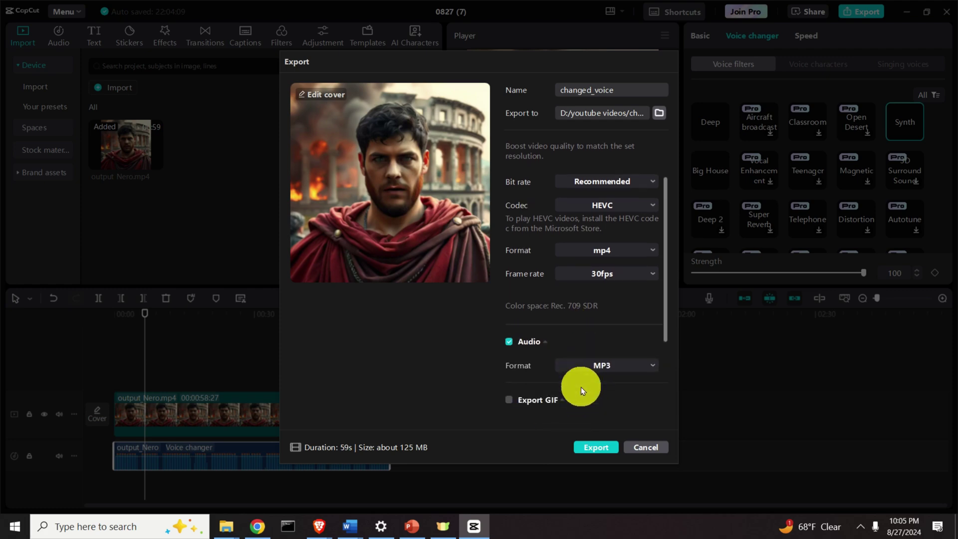
scroll(580, 387, down, 4)
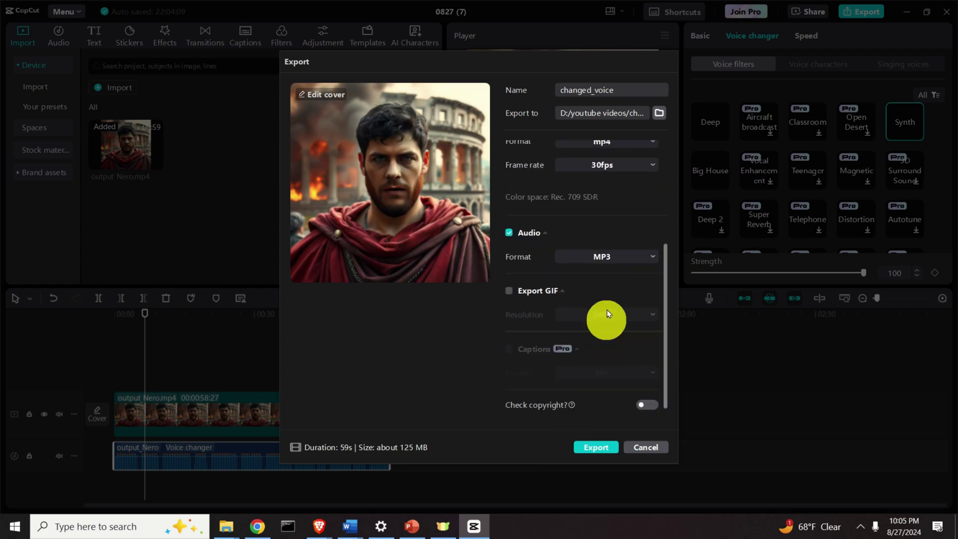
click(645, 261)
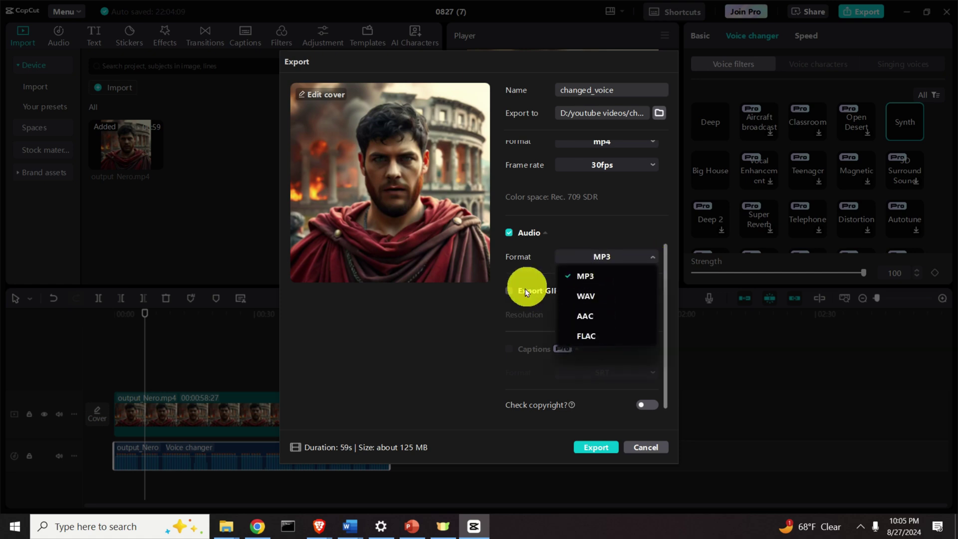
click(436, 329)
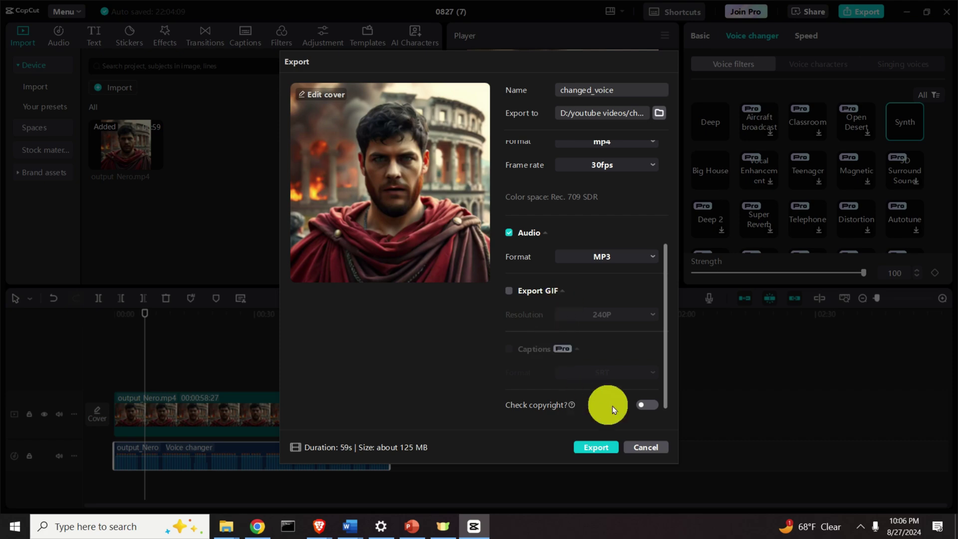
- Export changed_voice as video and audio to the computer
click(597, 448)
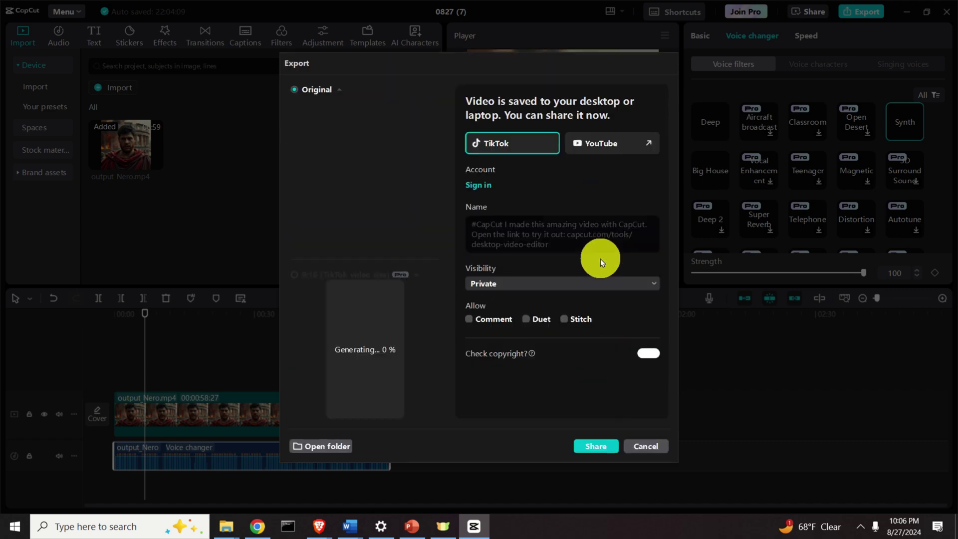
- Dismiss the sharing dialog and play changed_voice.mp4 from the changed_voice folder
click(648, 448)
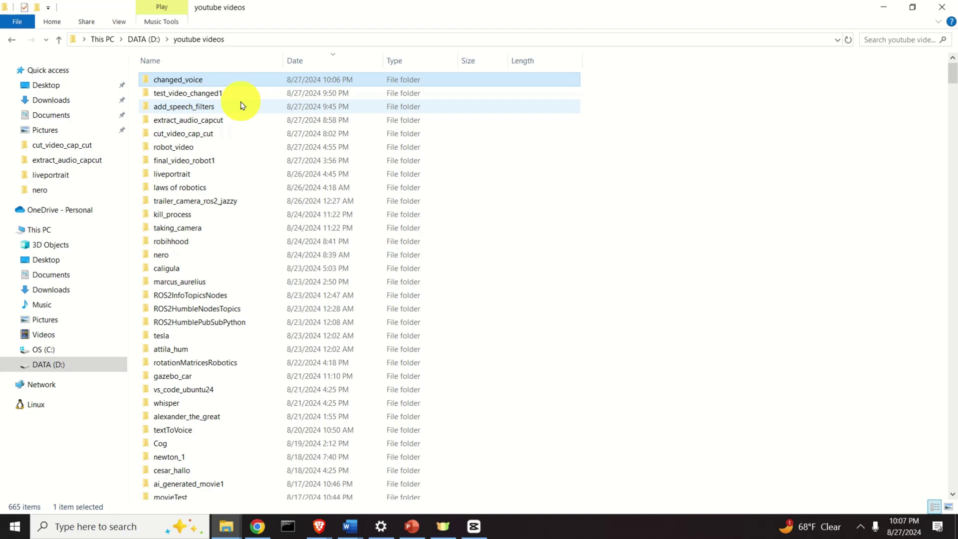
double_click(207, 83)
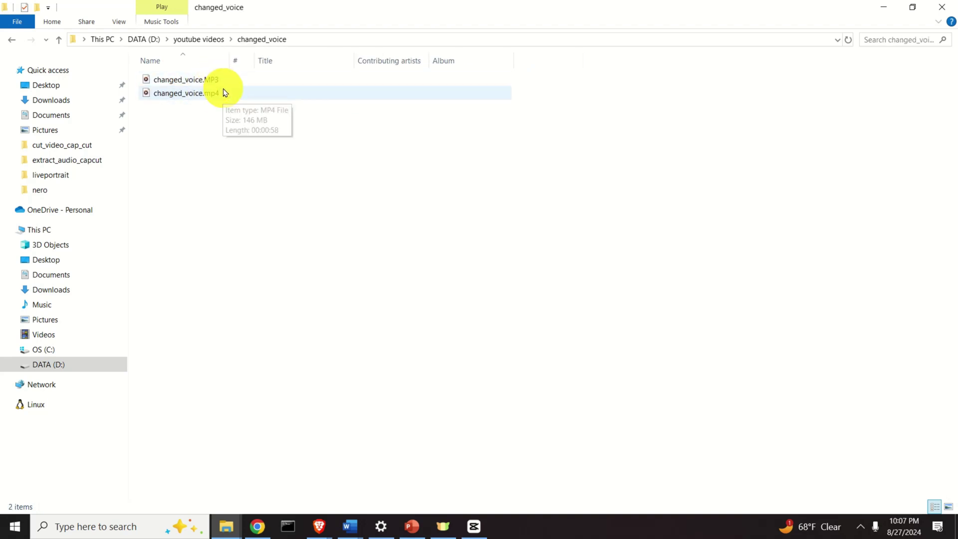
click(210, 100)
double_click(209, 99)
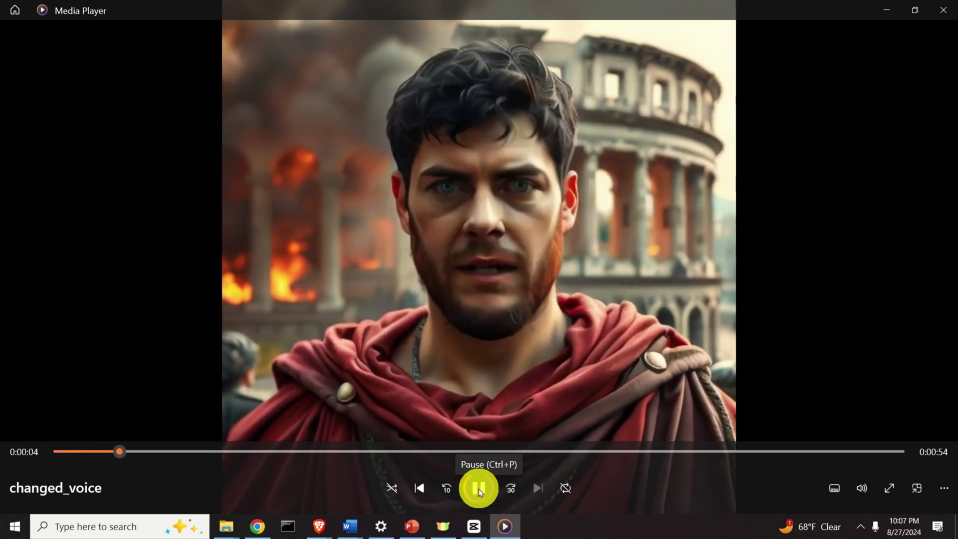
- Pause changed_voice.mp4 at 0:00:04 and close Media Player
click(478, 490)
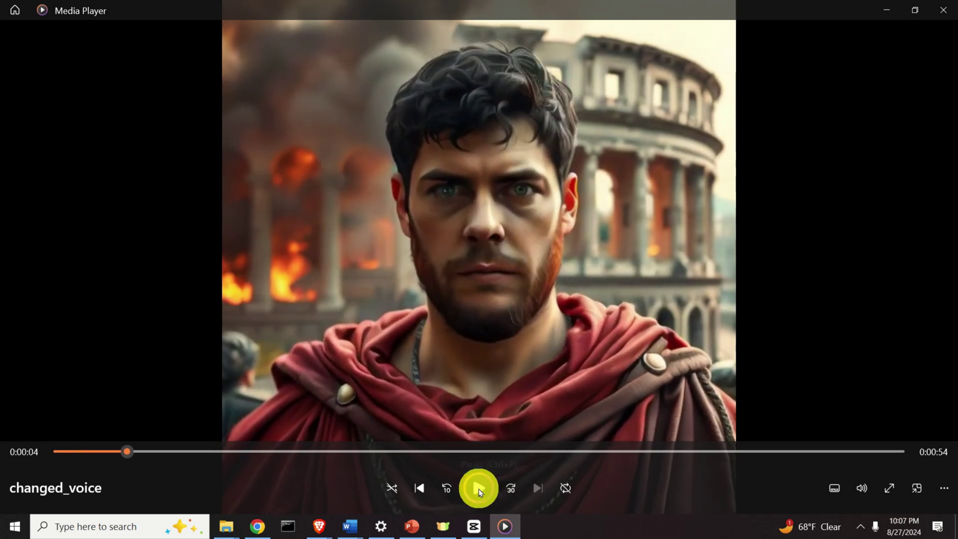
click(945, 11)
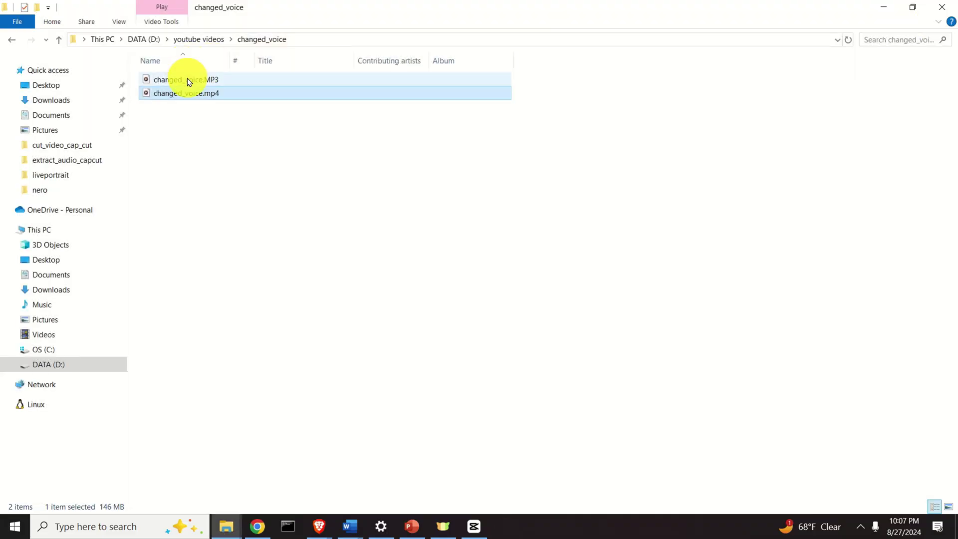
- Play changed_voice.MP3 in Media Player and pause it at 0:00:04
click(189, 81)
double_click(189, 81)
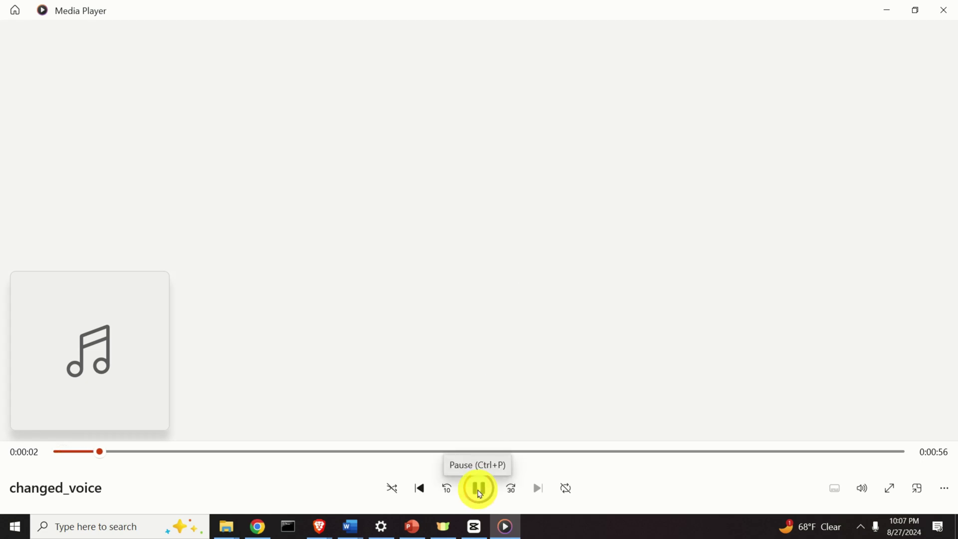
click(479, 489)
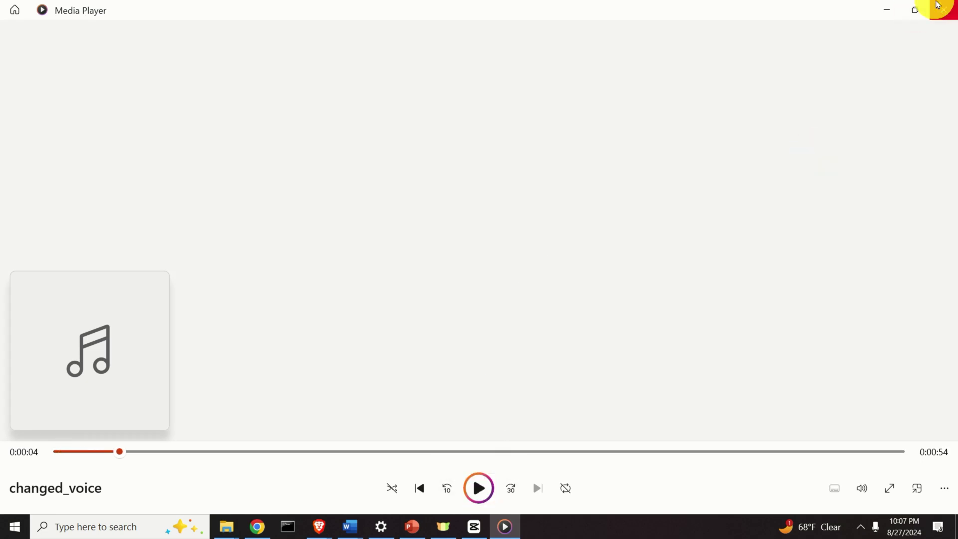